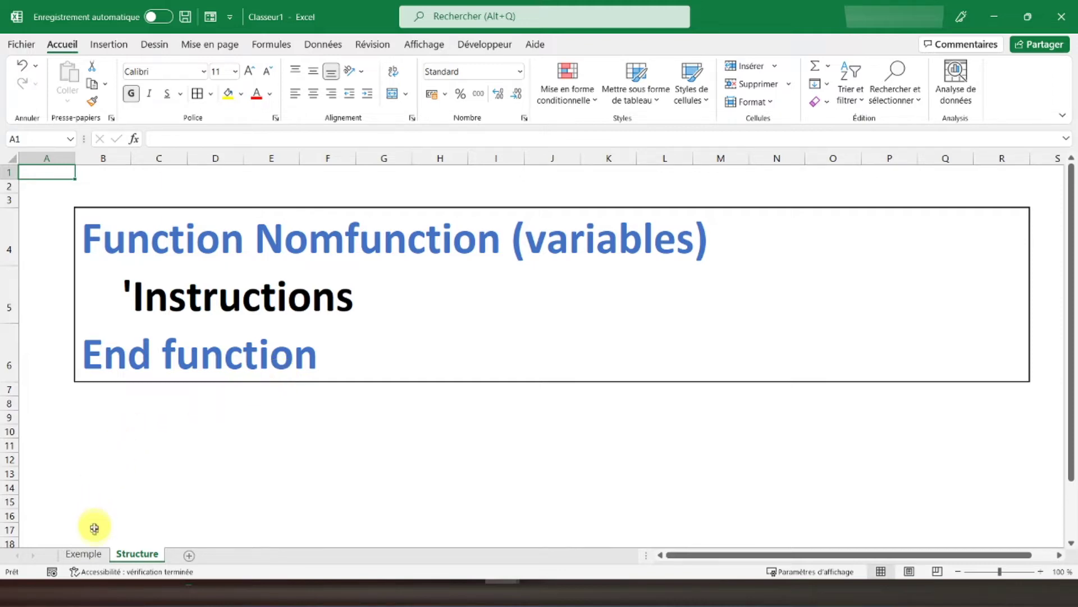
# - On the Exemple sheet, inspect the formulas in H10, I11, F2 and E2, ending on A1
pyautogui.click(83, 553)
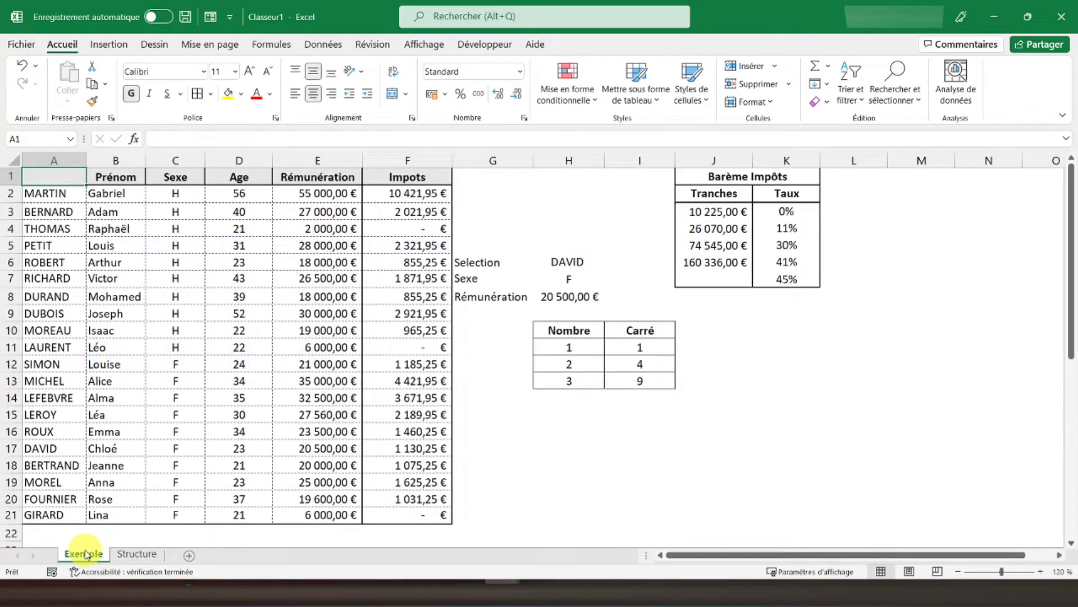
pyautogui.click(574, 327)
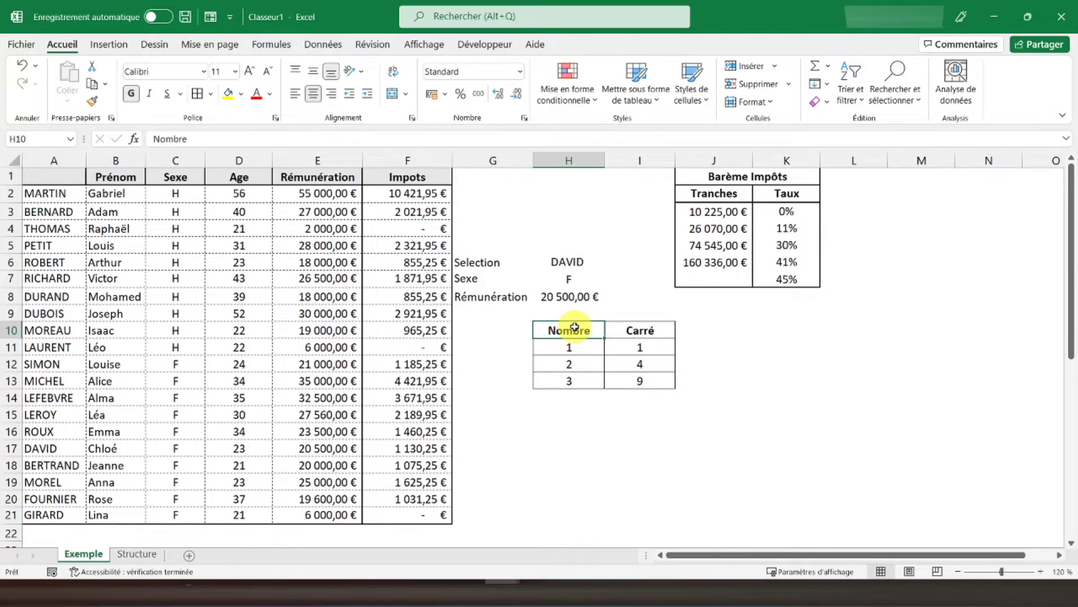
pyautogui.click(632, 348)
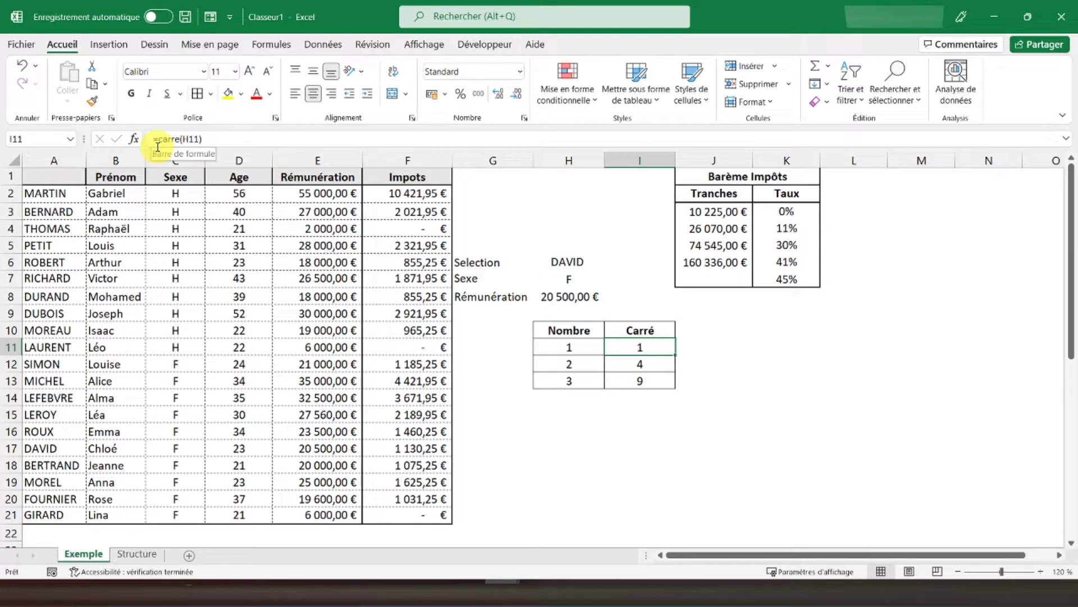
pyautogui.click(371, 196)
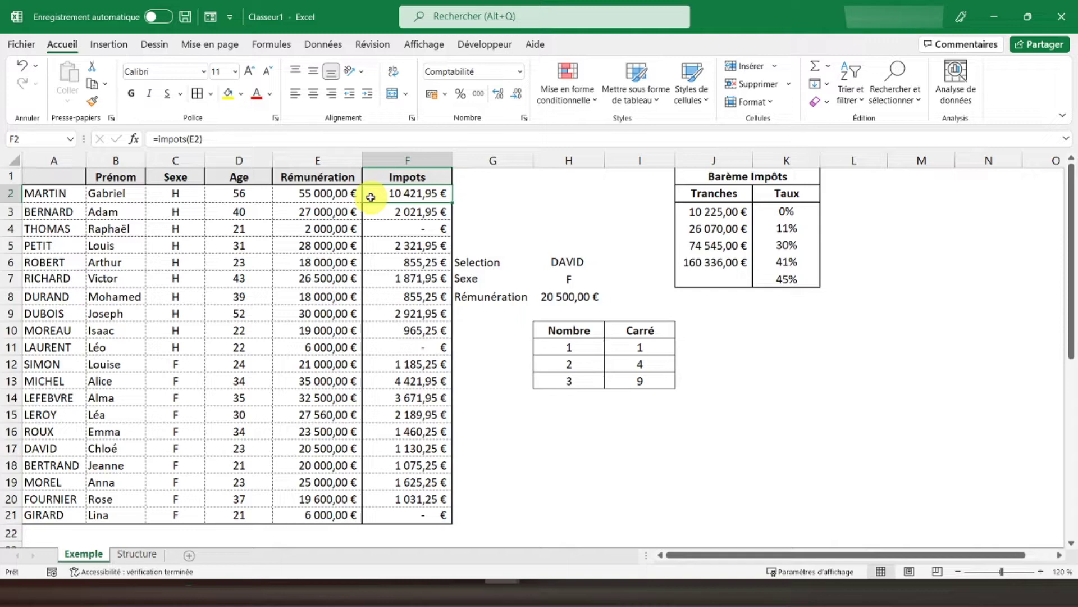
pyautogui.click(302, 193)
pyautogui.click(372, 193)
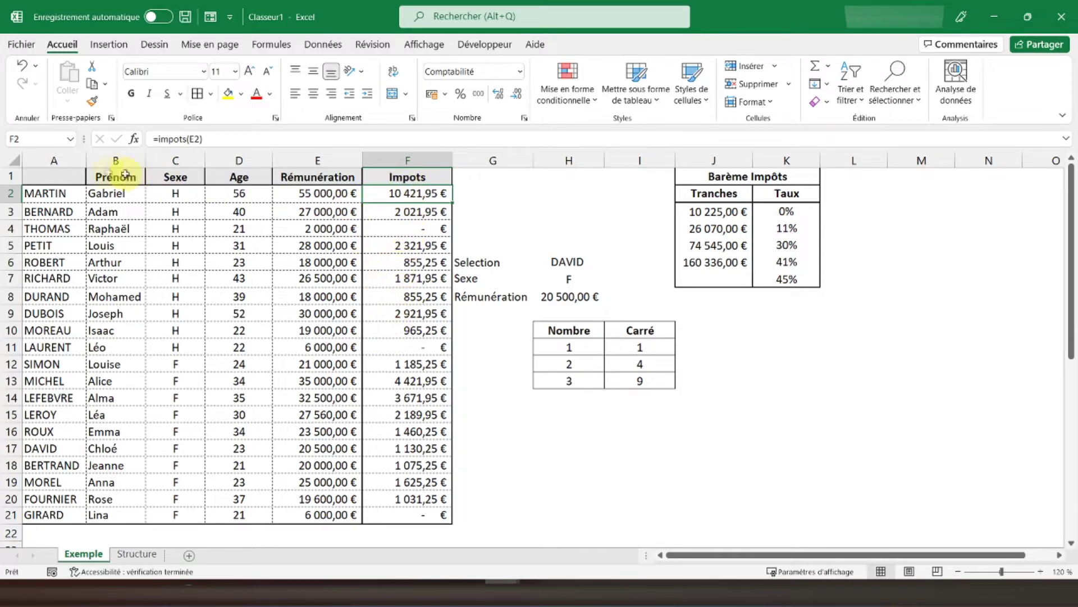
pyautogui.click(38, 173)
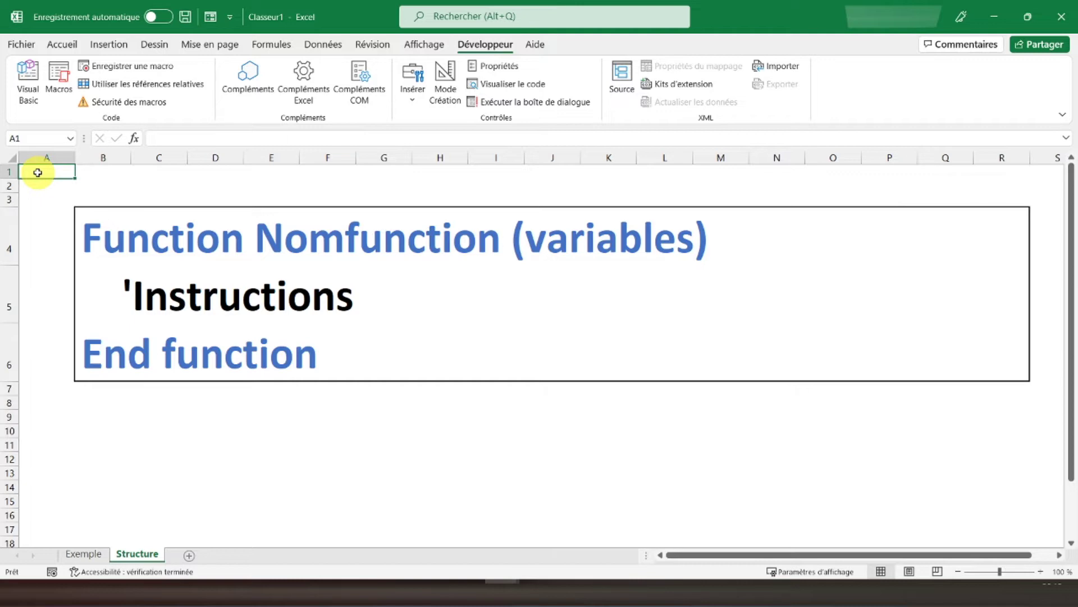
# - Review the Function template in B4 of the Structure sheet, then return to the Exemple sheet
pyautogui.click(100, 226)
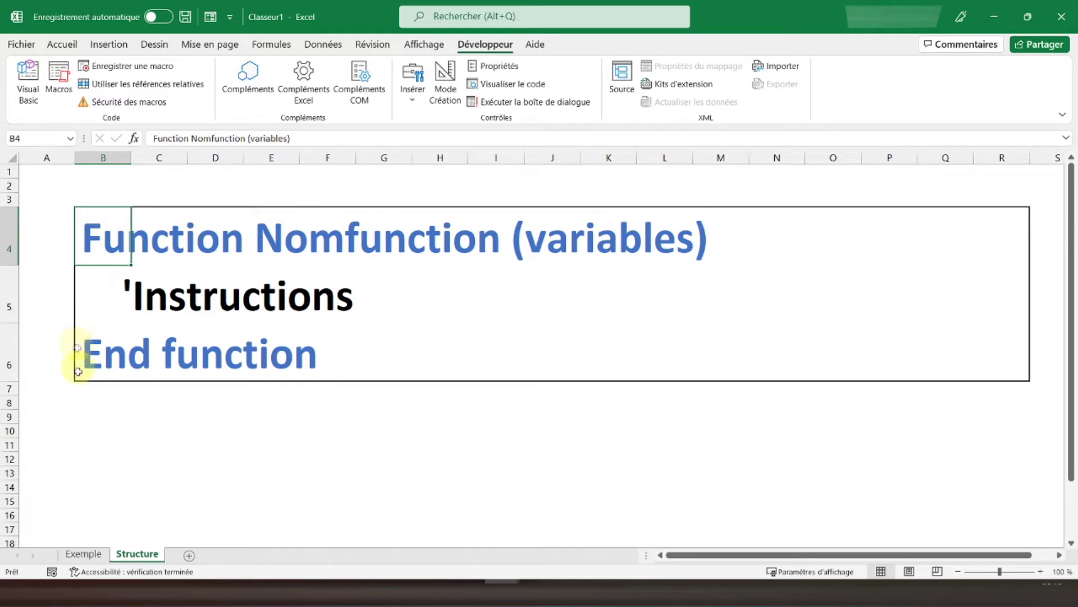
pyautogui.click(79, 555)
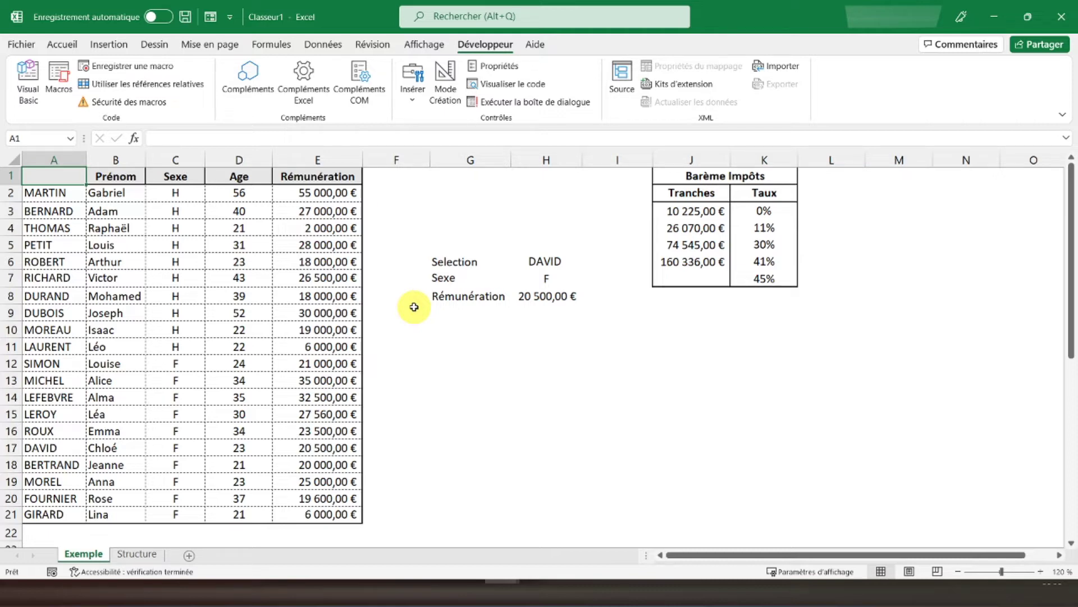
# - Enter 2 and 3 in G11:G12 with headers nombre in G10 and Carré in H10
pyautogui.click(454, 340)
pyautogui.write('2')
pyautogui.press('Return')
pyautogui.write('3')
pyautogui.press('Return')
pyautogui.click(482, 325)
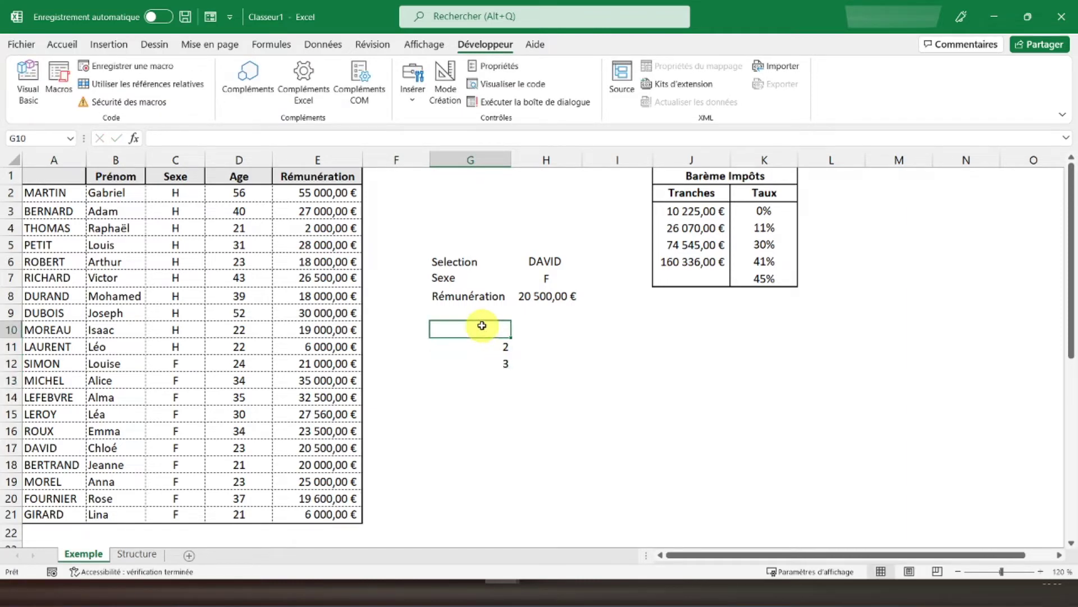
pyautogui.write('nombre')
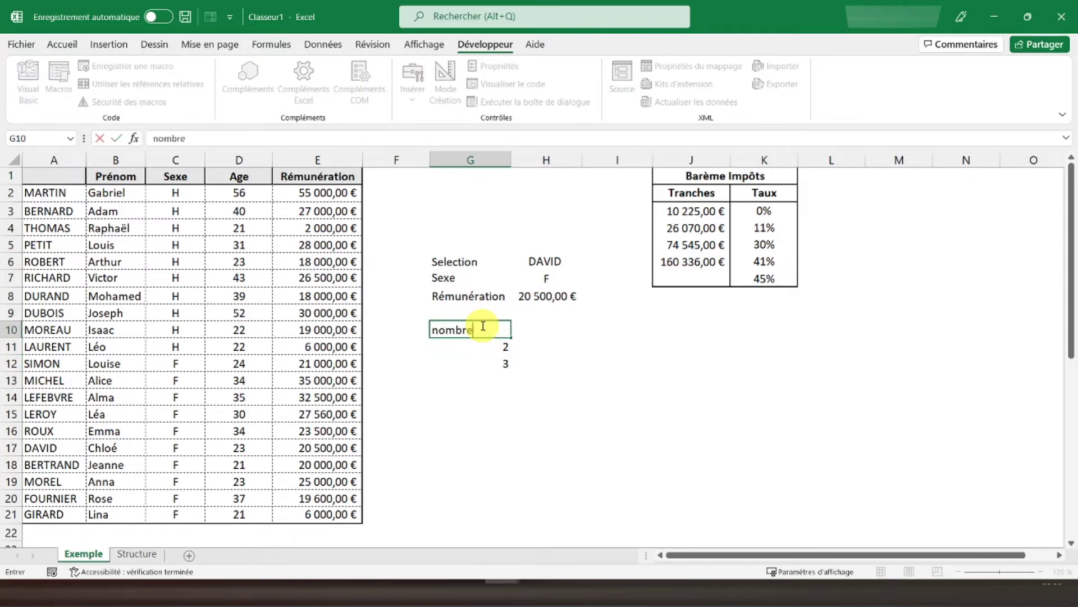
pyautogui.press('Tab')
pyautogui.write('Carré')
pyautogui.press('Return')
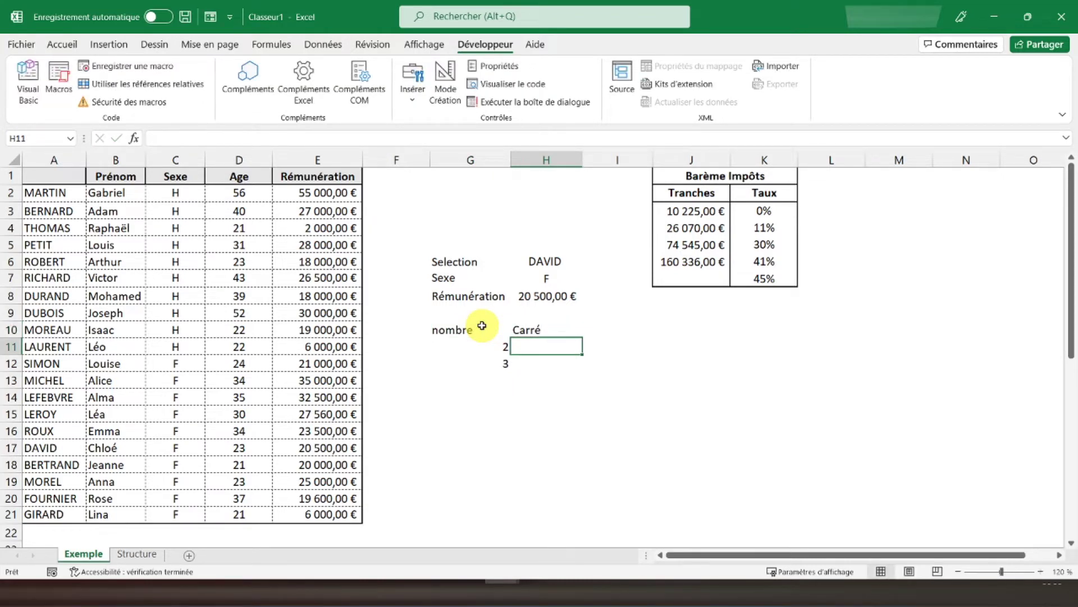
# - Add the formulas =G11*2 in H11 and =G12^2 in H12
pyautogui.write('=')
pyautogui.press('Left')
pyautogui.write('*2')
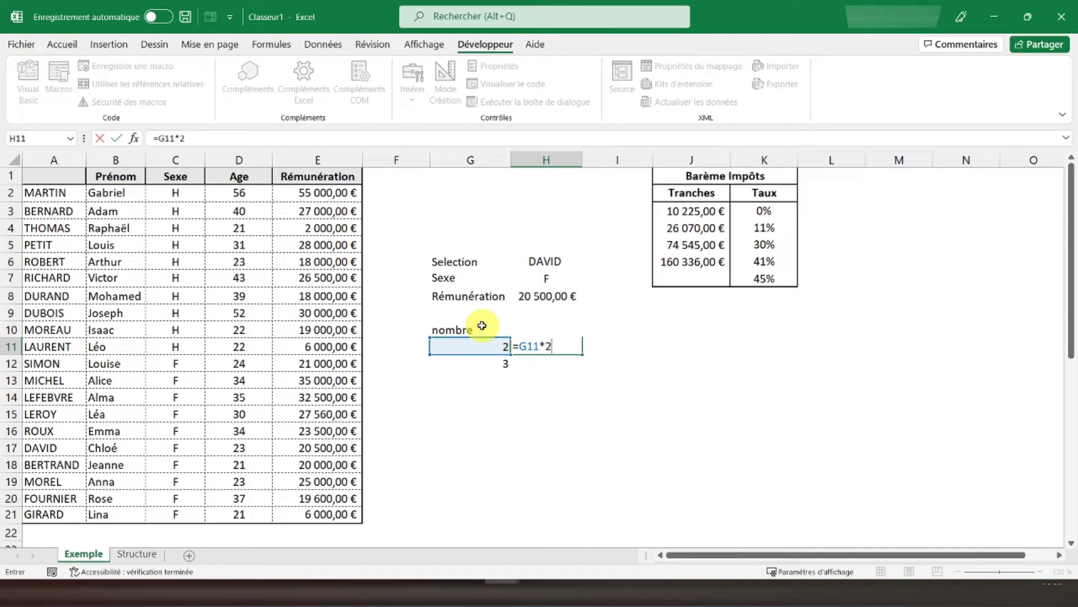
pyautogui.press('Return')
pyautogui.write('=')
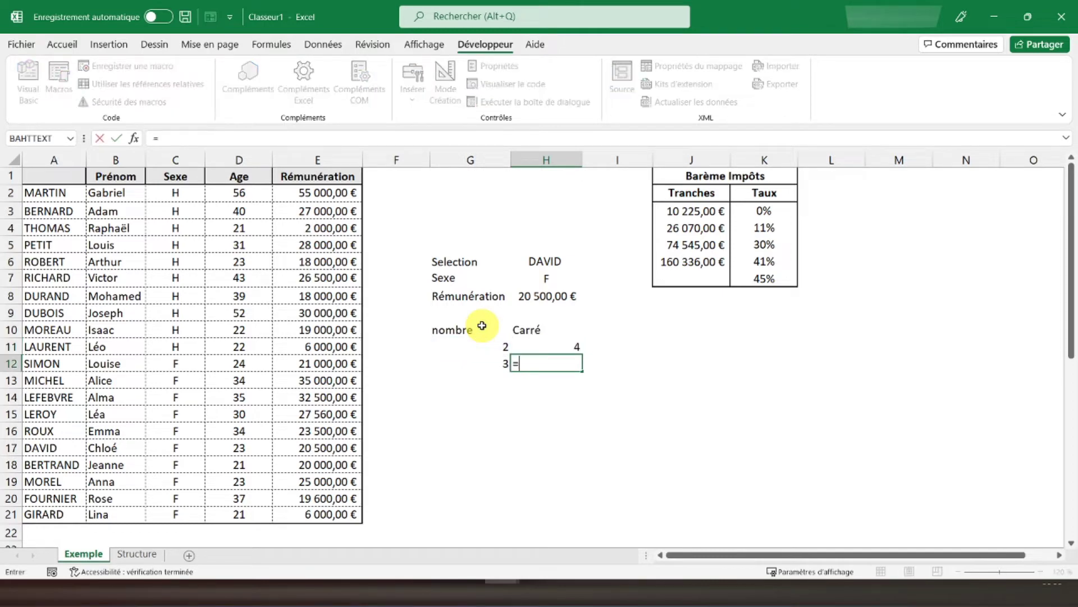
pyautogui.press('Left')
pyautogui.write('^2')
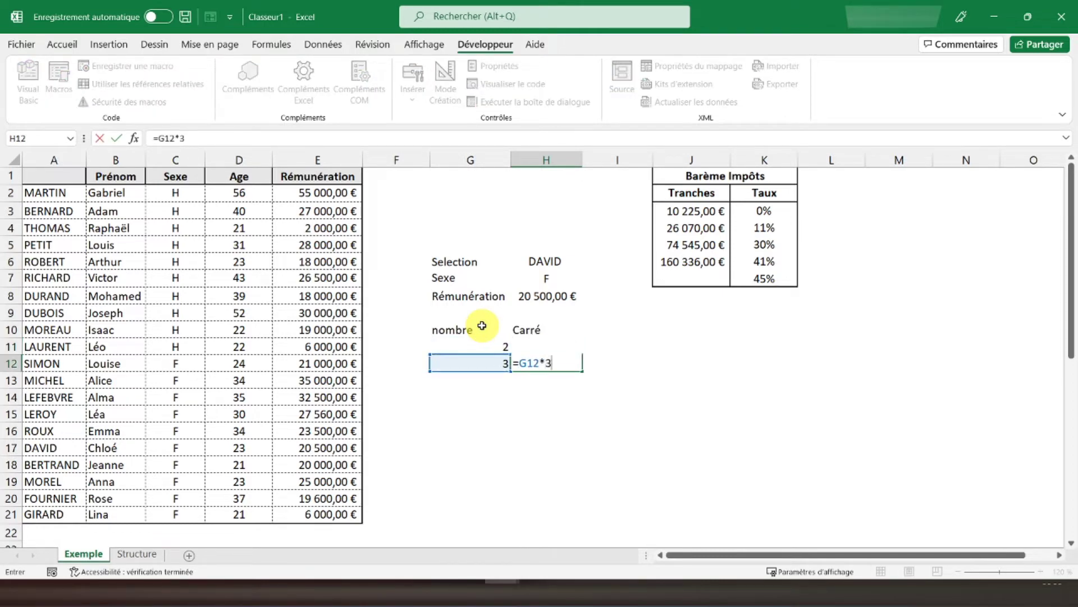
pyautogui.press('Return')
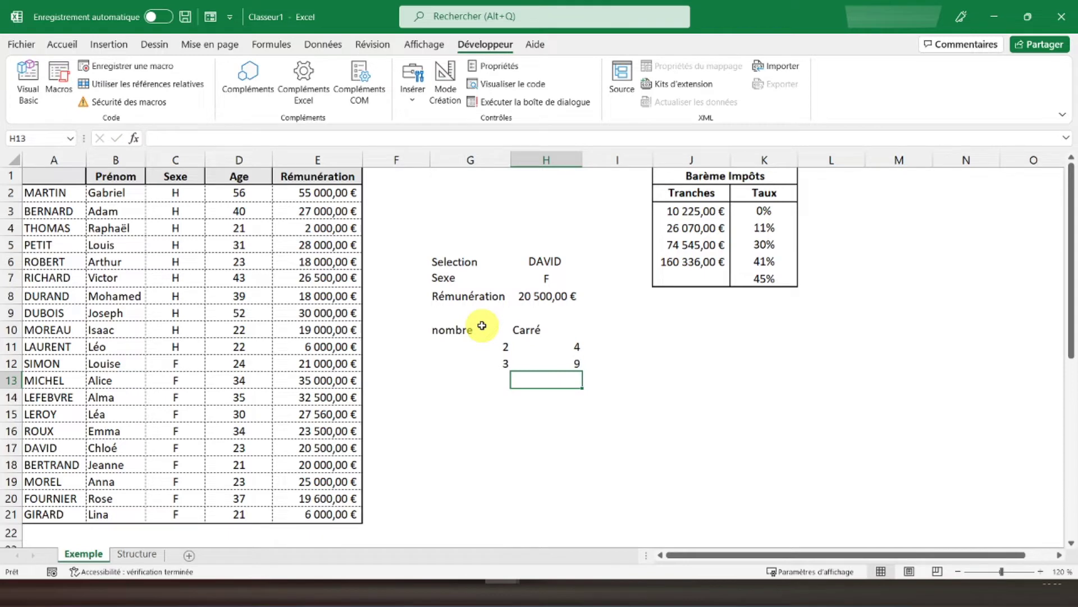
pyautogui.click(462, 329)
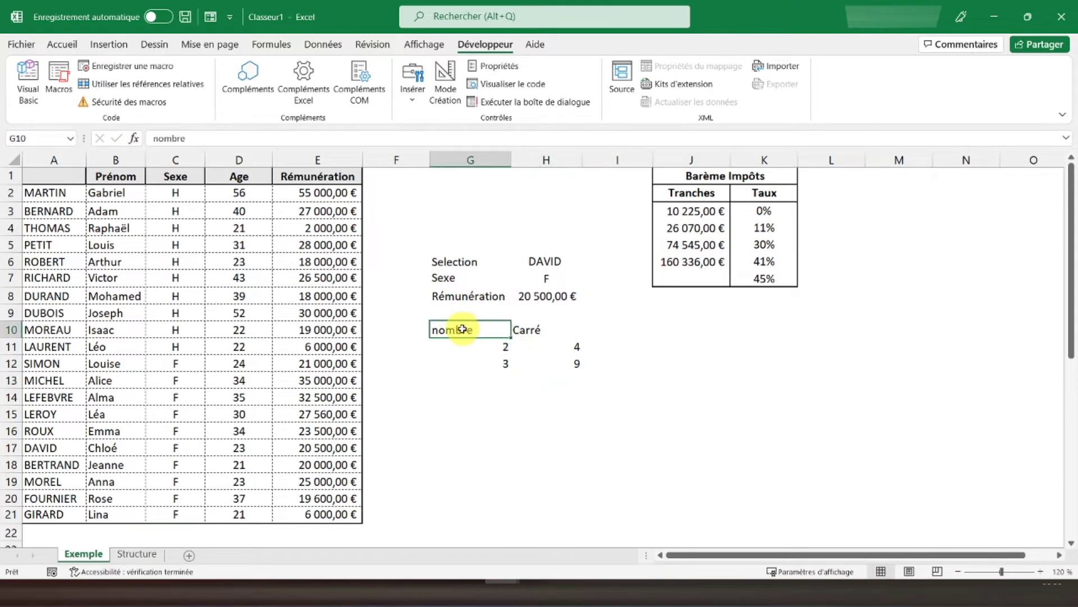
pyautogui.click(29, 92)
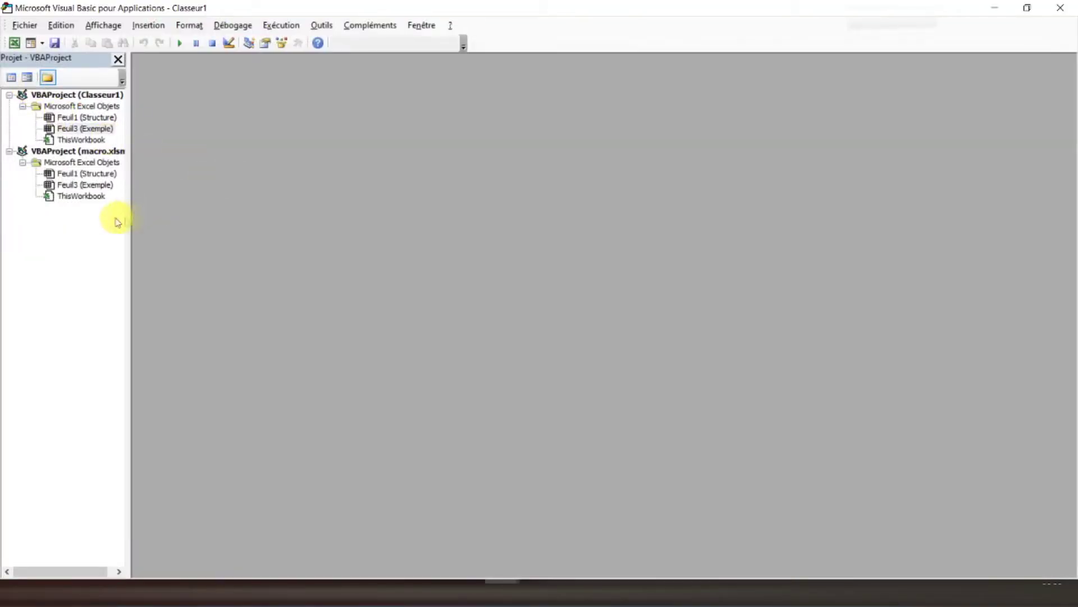
# - Insert a new code module into the Classeur1 project from the Exemple sheet's context menu
pyautogui.rightClick(75, 243)
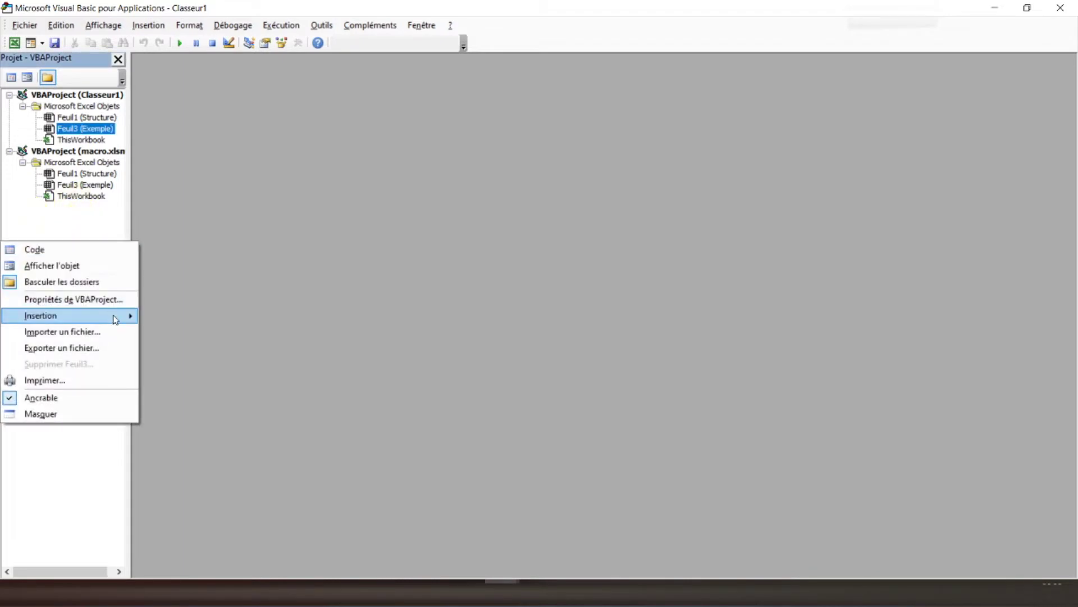
pyautogui.moveTo(40, 315)
pyautogui.click(177, 333)
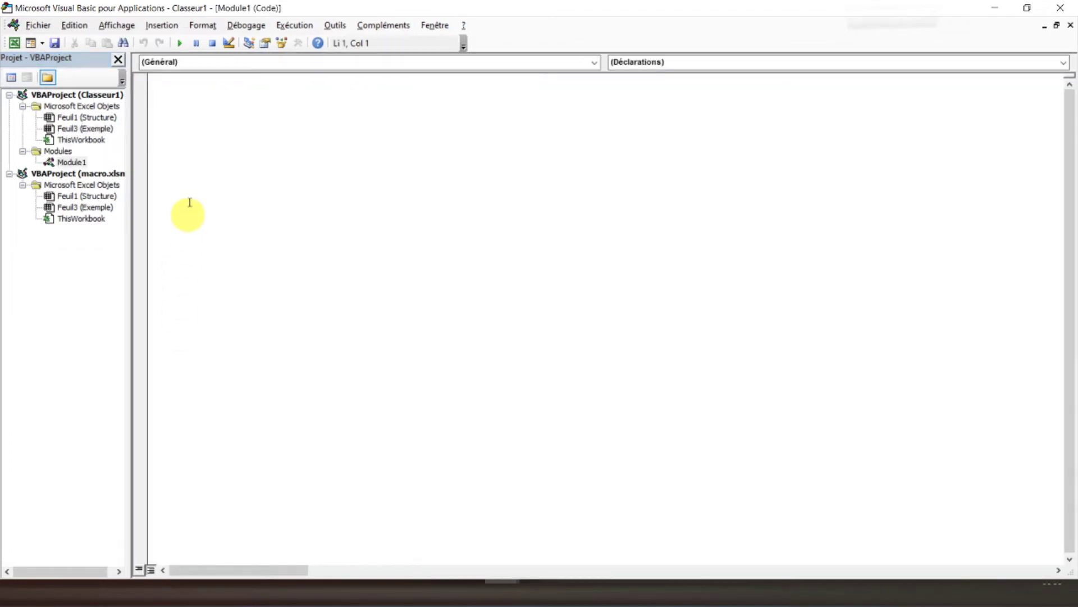
pyautogui.click(164, 27)
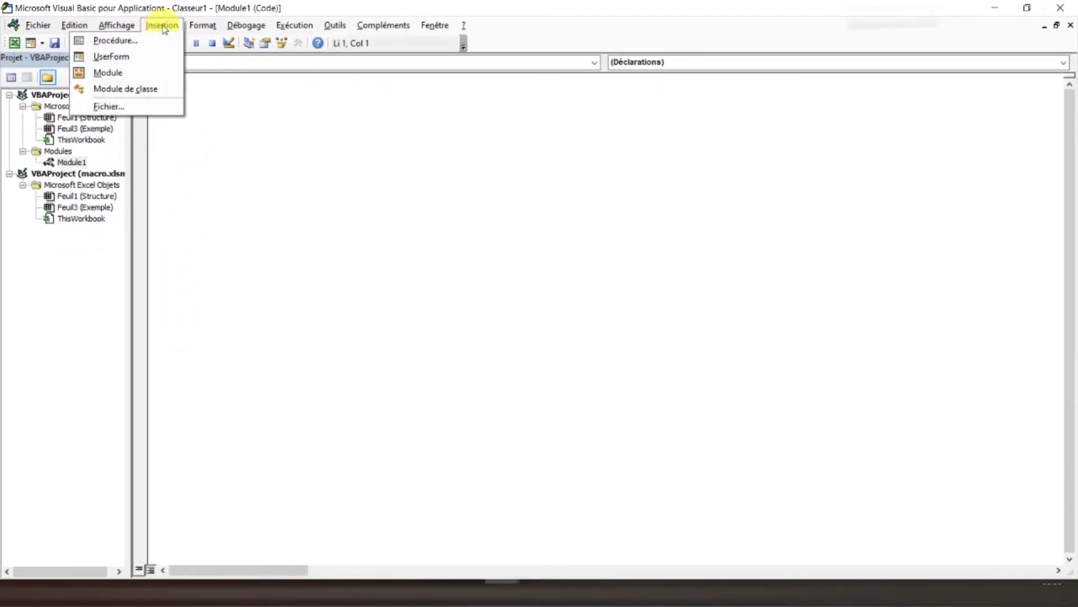
pyautogui.click(272, 94)
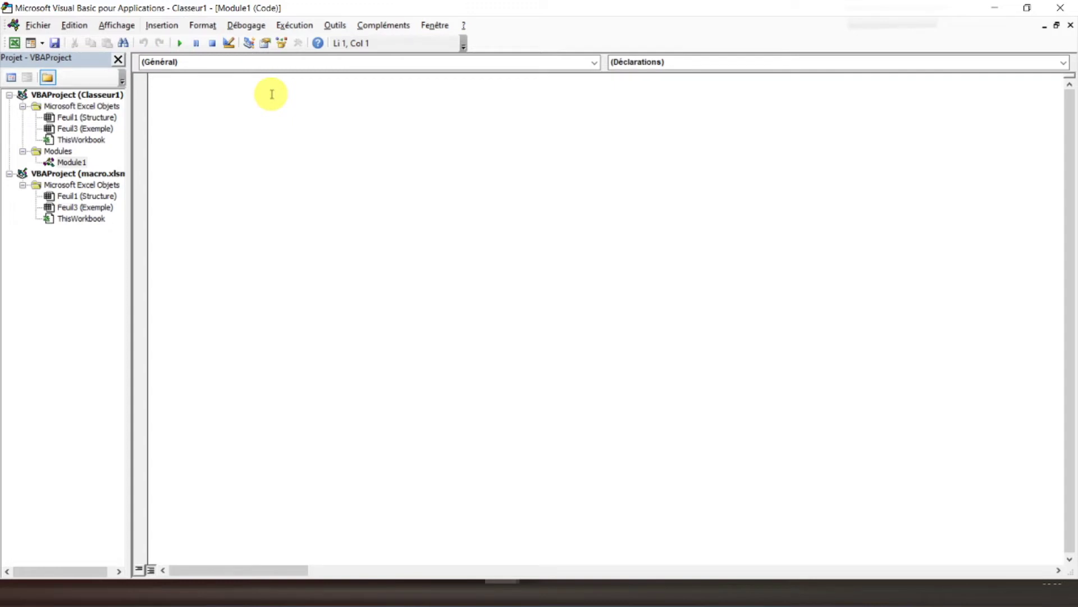
# - In Module1, write Function carre(nombre As Integer) with the body carre=nombre^2
pyautogui.write('function ')
pyautogui.write('carre')
pyautogui.write(' (')
pyautogui.write('nombre as ')
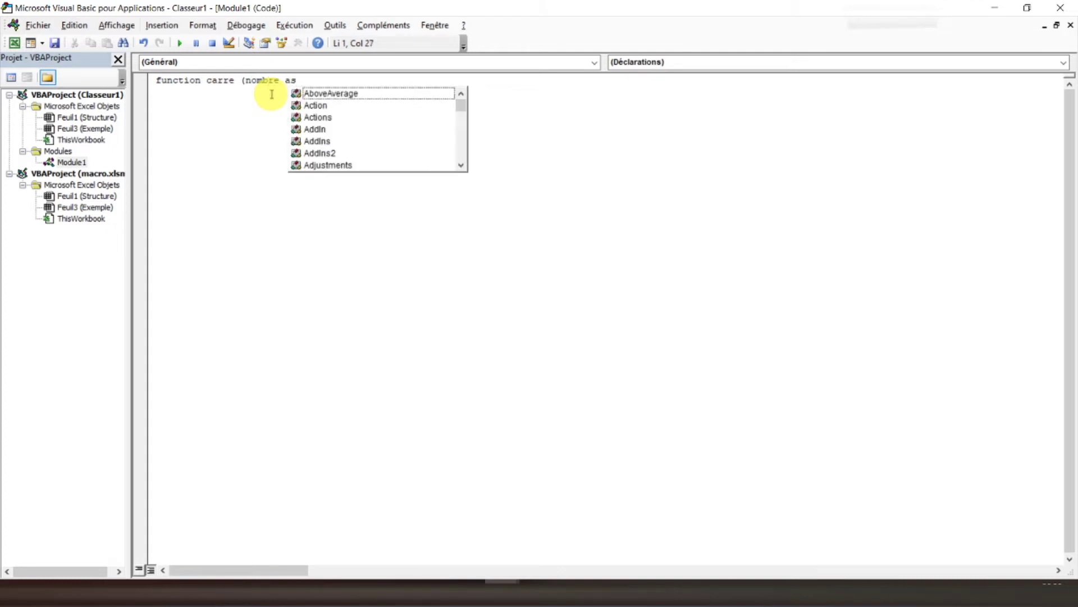
pyautogui.write('integer')
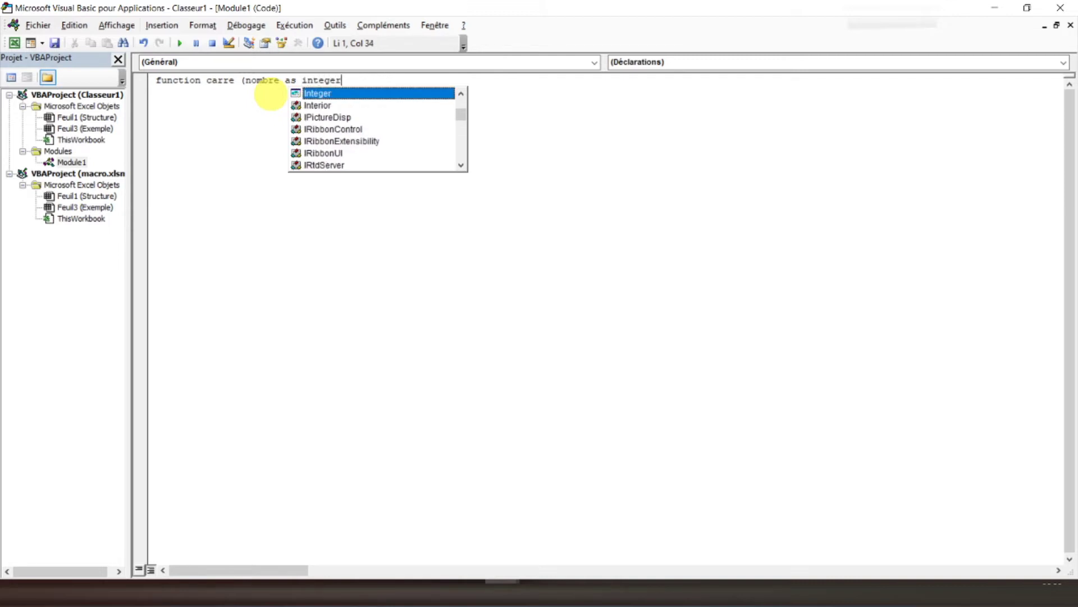
pyautogui.press('Return')
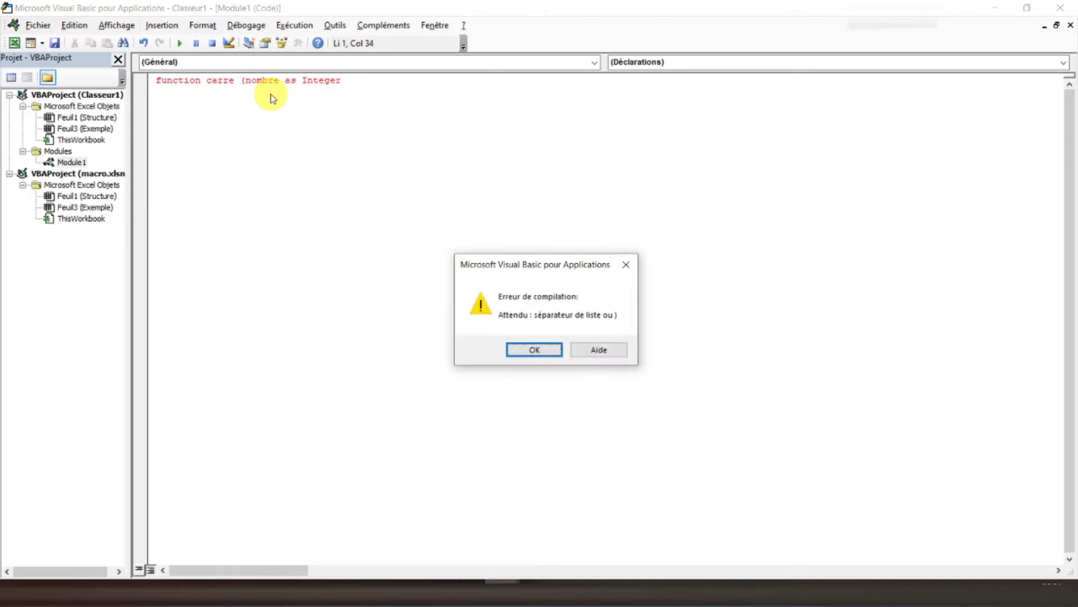
pyautogui.click(534, 350)
pyautogui.write(')')
pyautogui.press('Return')
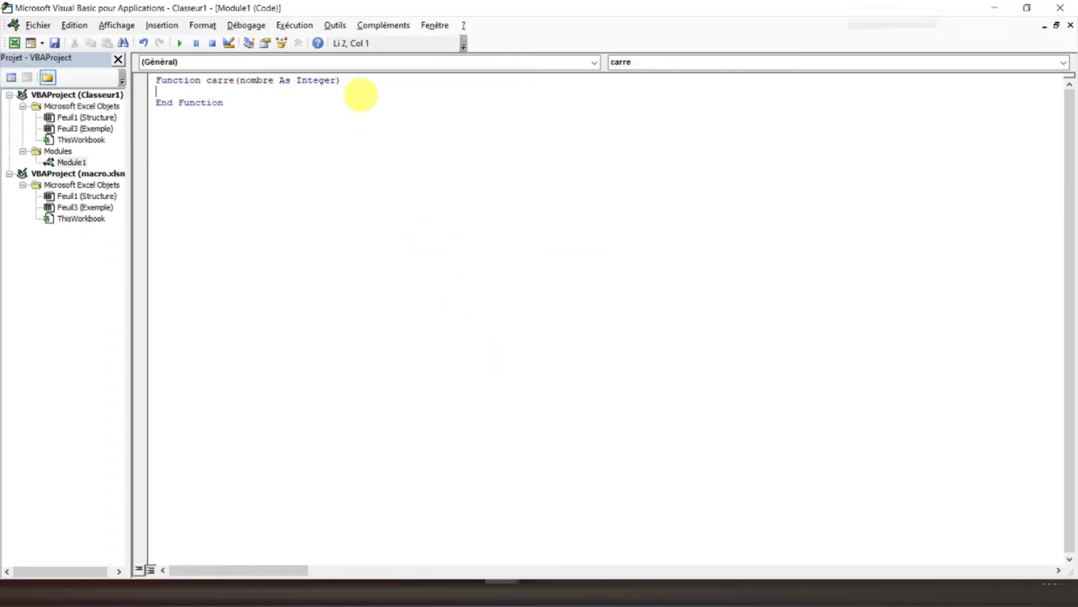
pyautogui.press('Return')
pyautogui.press('Return')
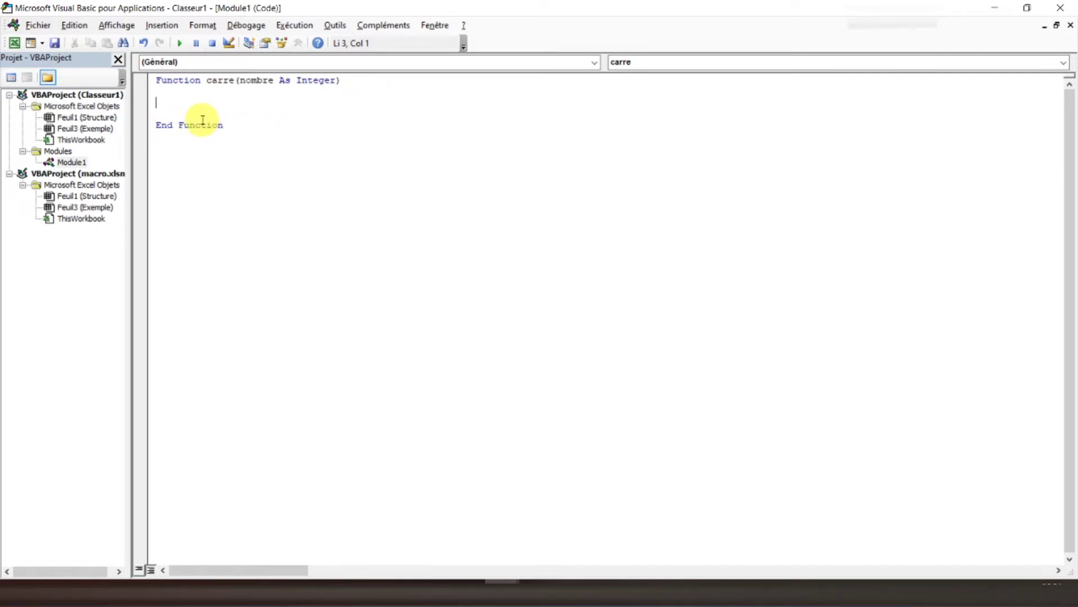
pyautogui.write('carre')
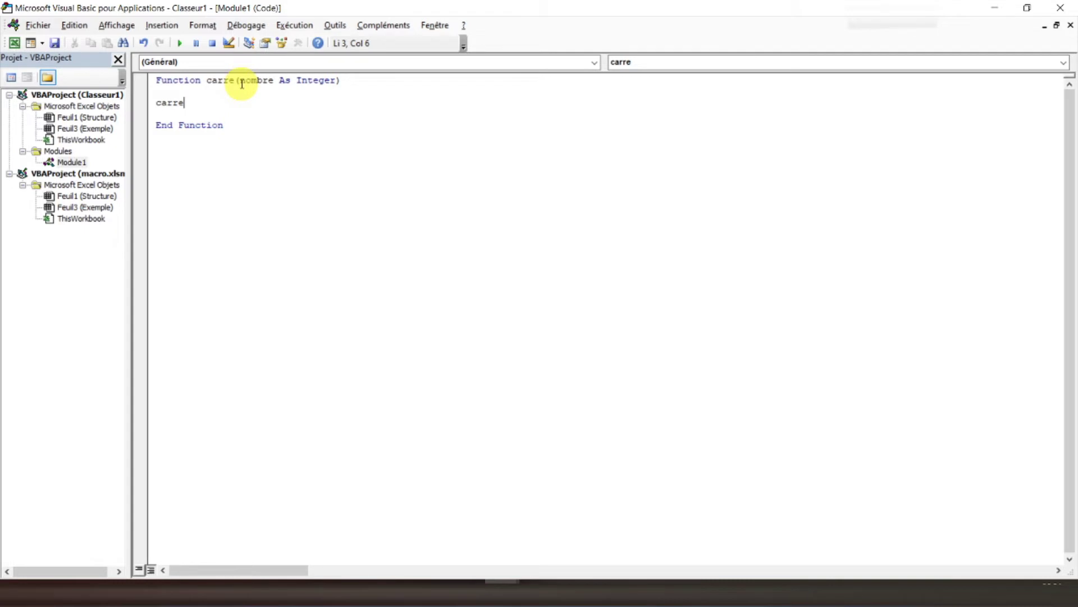
pyautogui.write('=')
pyautogui.write('nom')
pyautogui.write('bre')
pyautogui.write('^2')
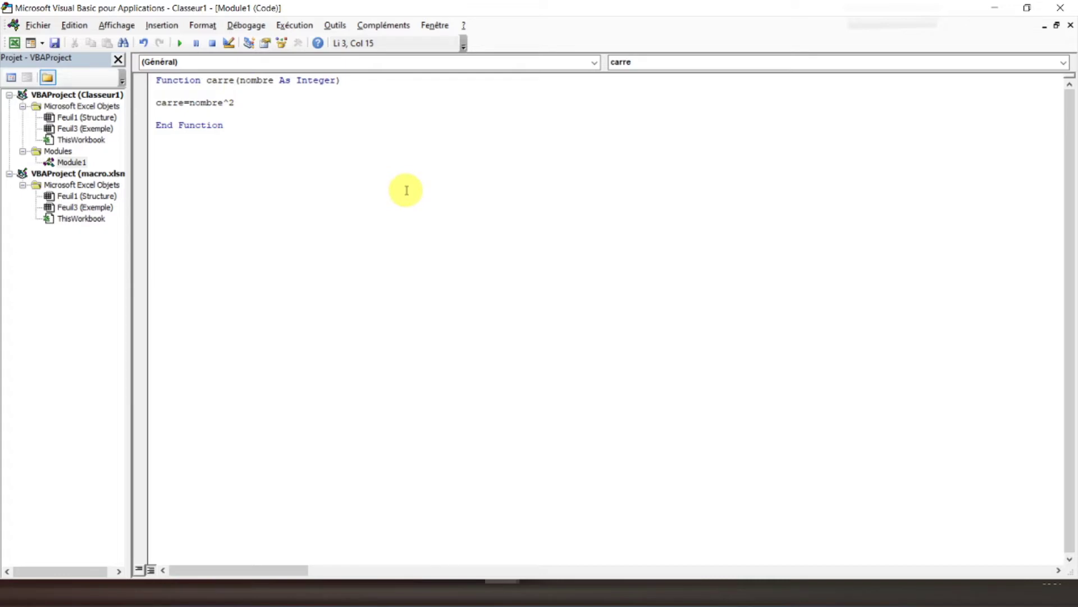
pyautogui.click(15, 44)
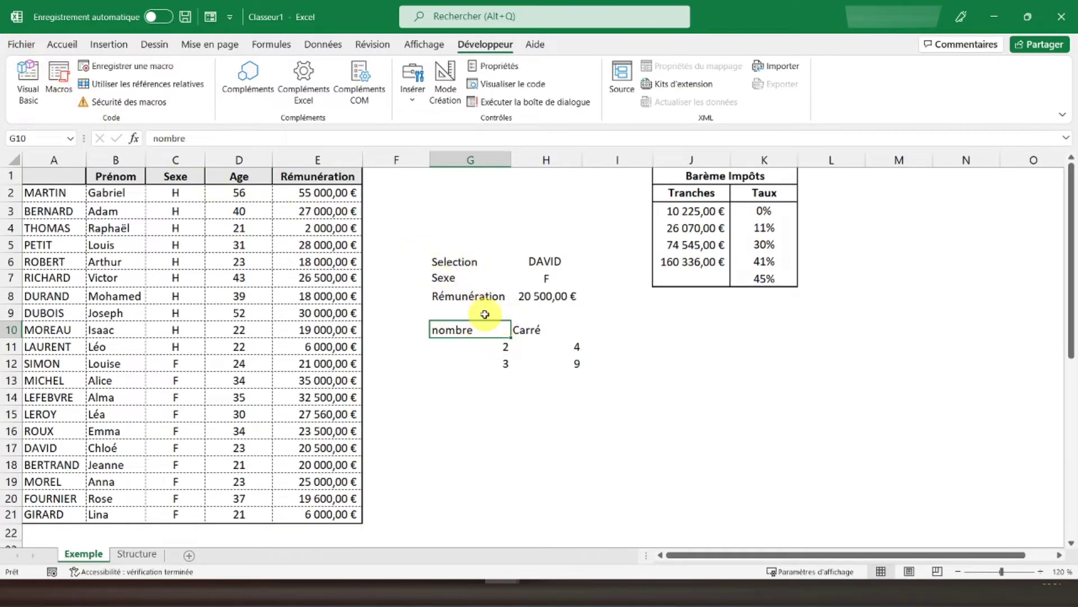
# - Enter =carre(G11) in I11 and fill it down to I12, returning 4 and 9
pyautogui.click(604, 340)
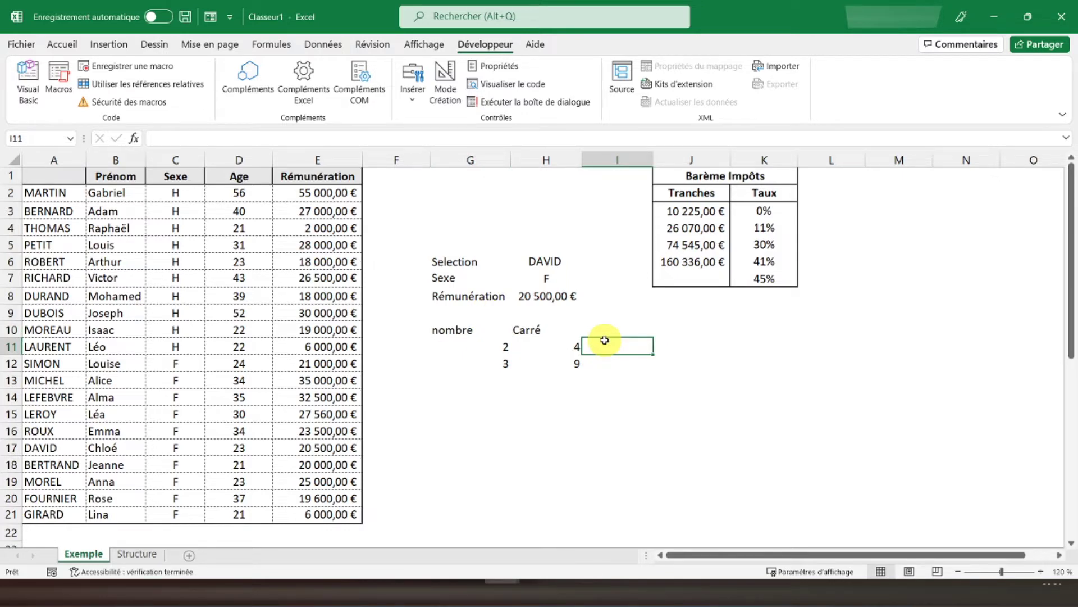
pyautogui.write('=')
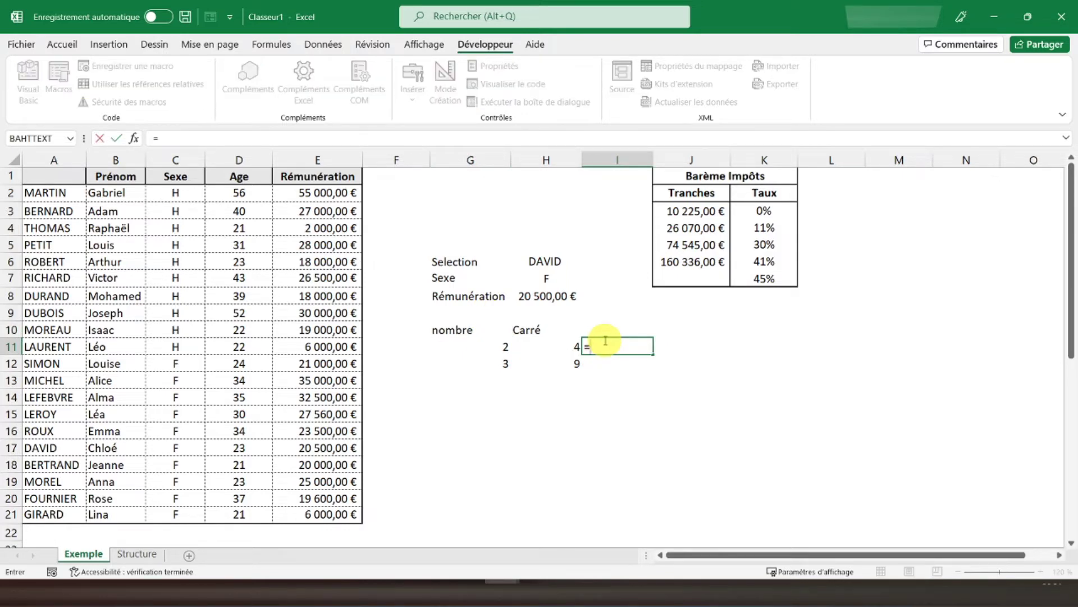
pyautogui.write('carre')
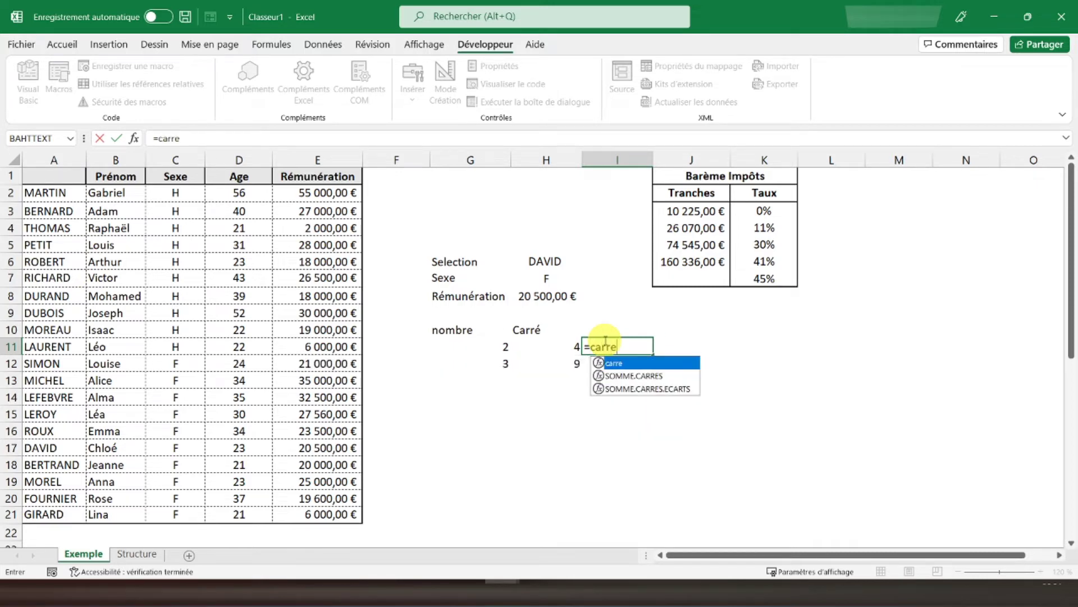
pyautogui.write('(')
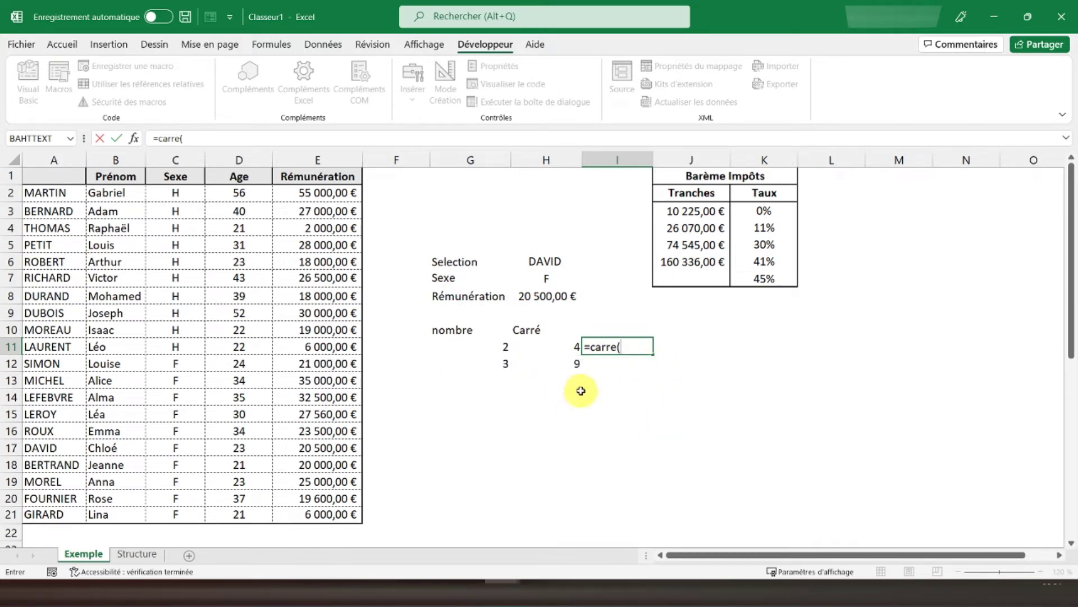
pyautogui.click(492, 348)
pyautogui.write(')')
pyautogui.press('Return')
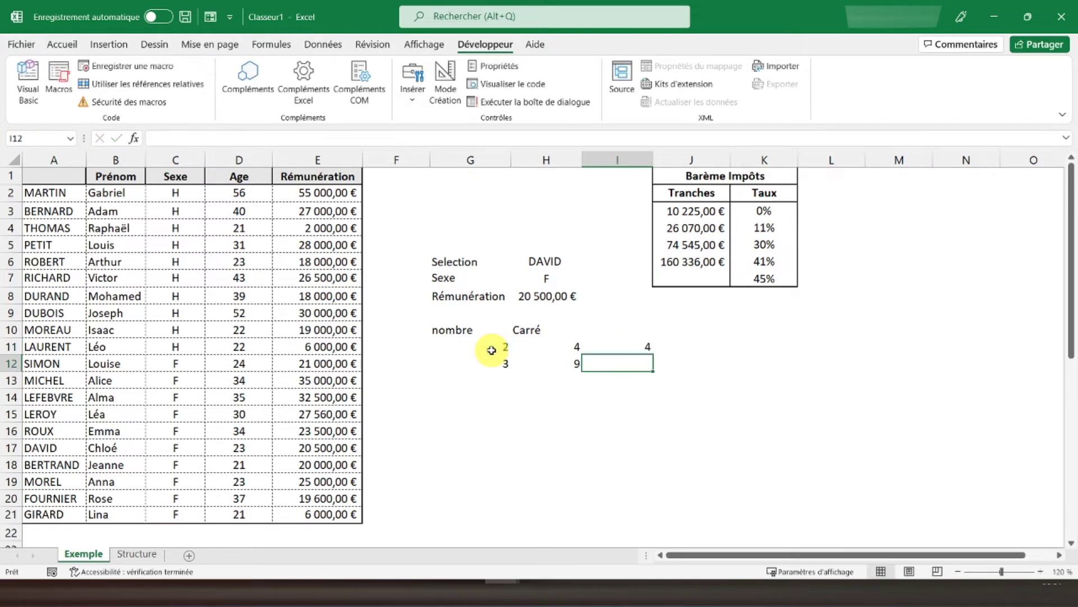
pyautogui.click(637, 348)
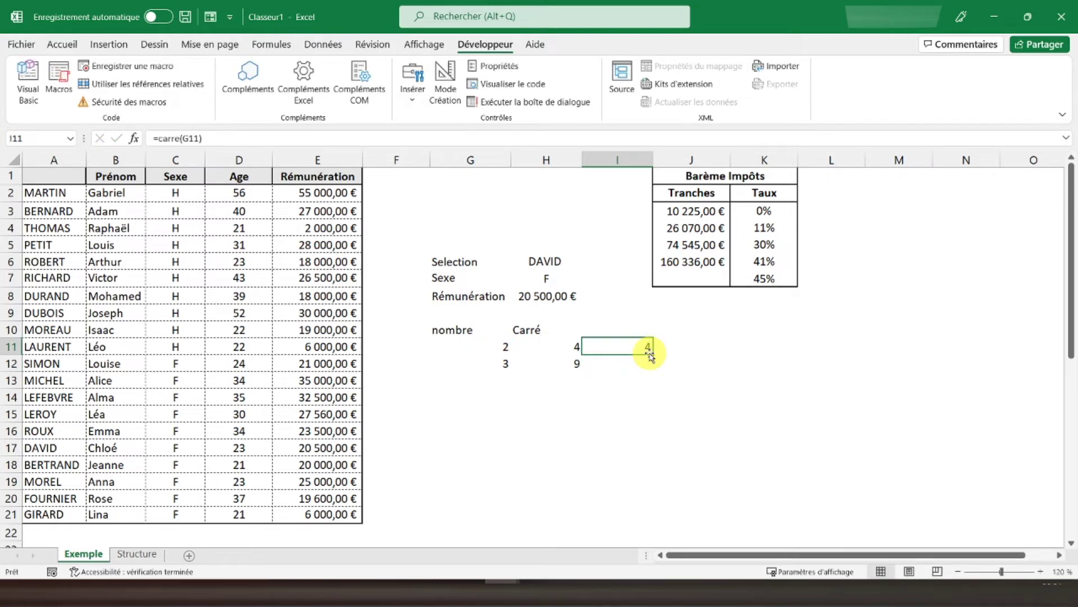
pyautogui.moveTo(652, 355); pyautogui.dragTo(653, 371)
pyautogui.click(609, 364)
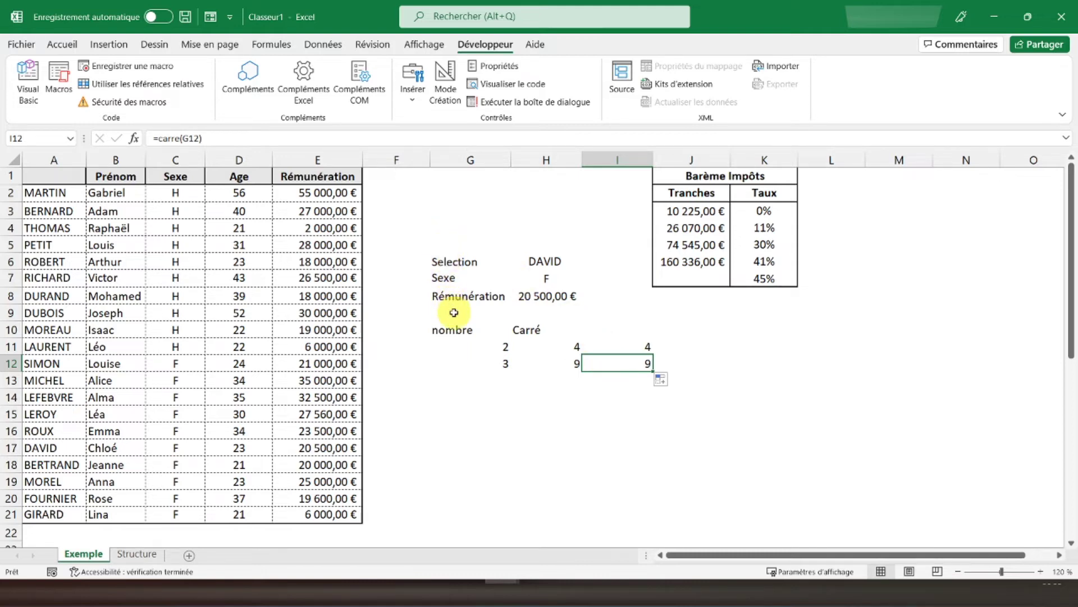
pyautogui.moveTo(449, 330); pyautogui.dragTo(628, 361)
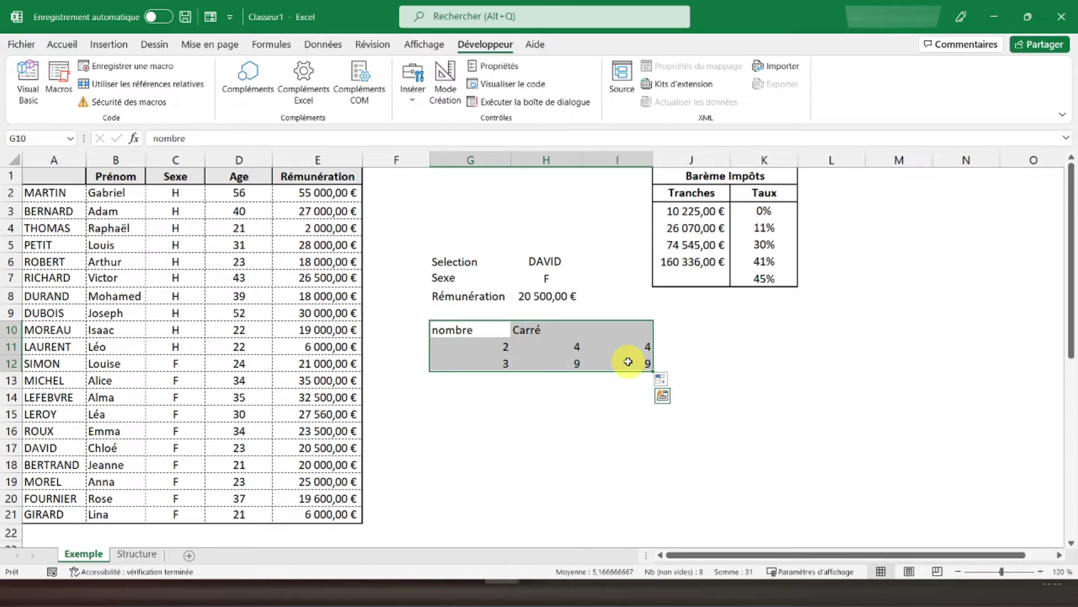
# - Clear the G10:I12 test block and type the label Impots in G10
pyautogui.press('Delete')
pyautogui.click(463, 328)
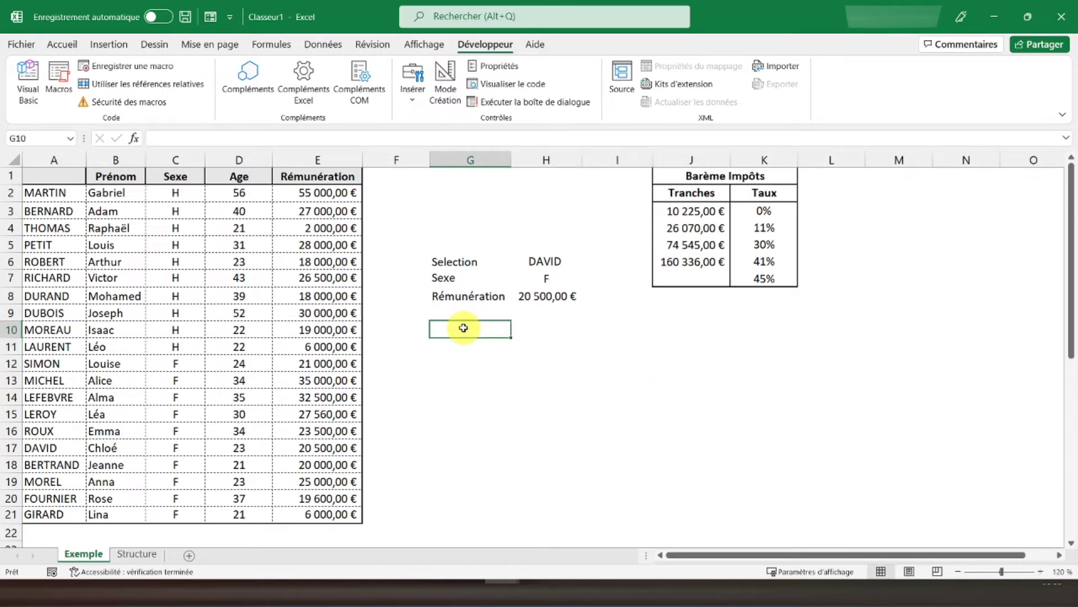
pyautogui.write('Impots')
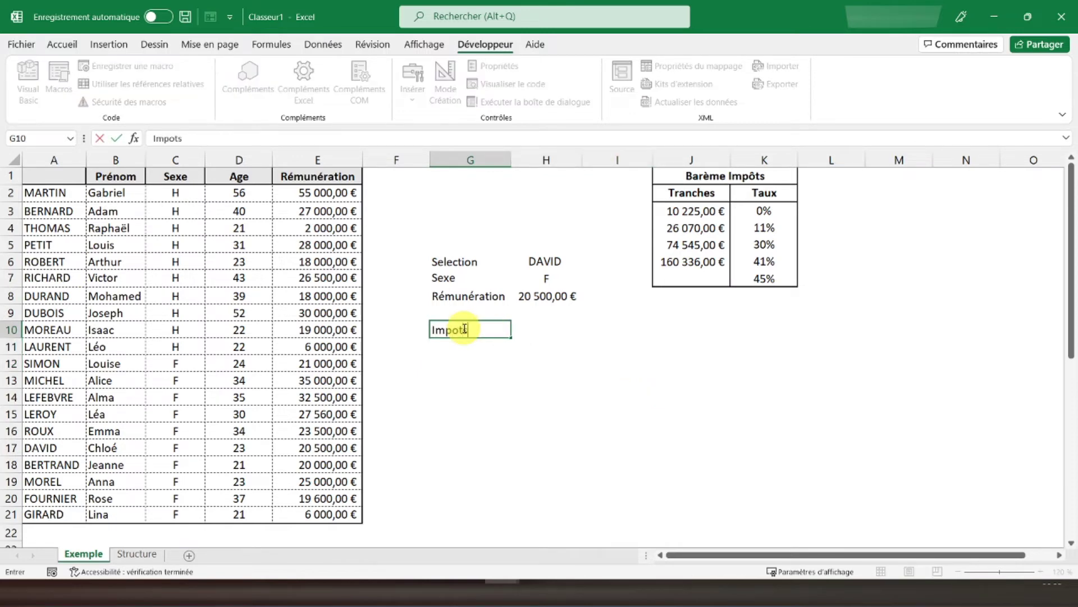
pyautogui.press('Return')
# - Check the RECHERCHEV salary lookup formula in H8
pyautogui.press('Up')
pyautogui.press('Right')
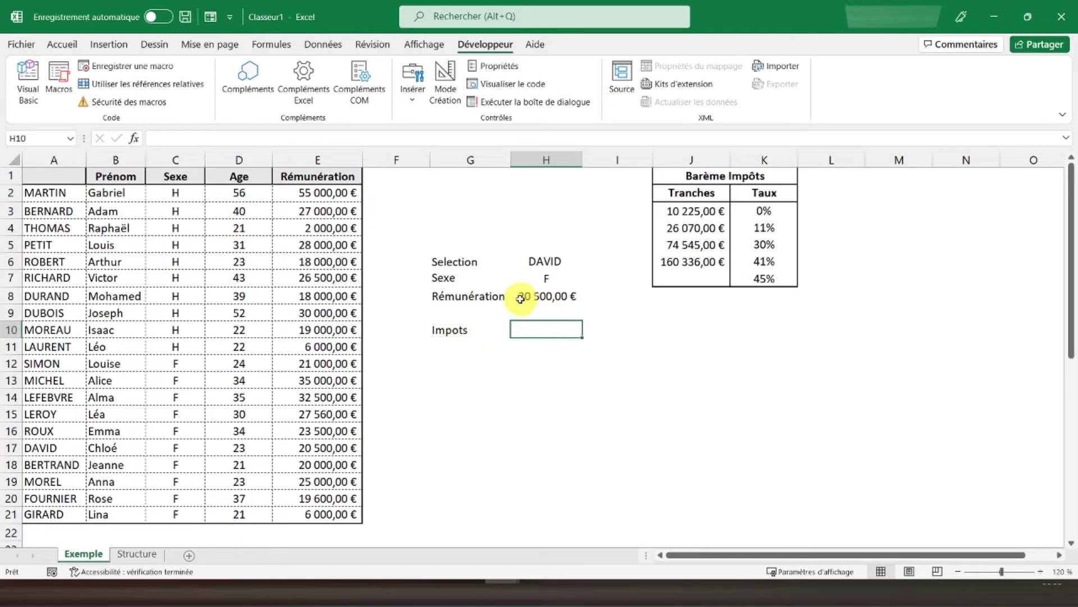
pyautogui.click(544, 296)
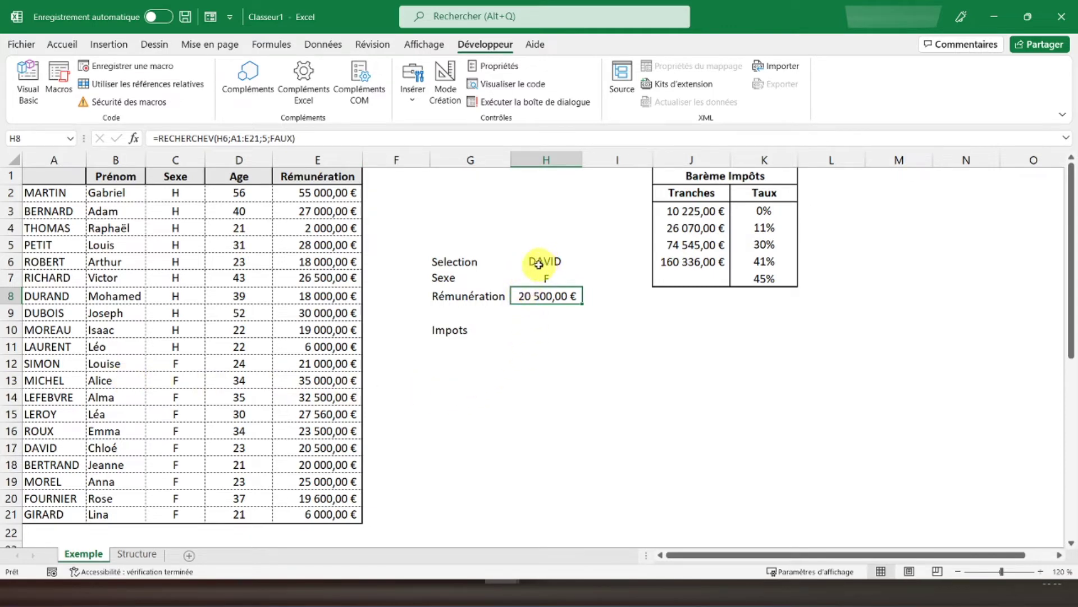
pyautogui.click(386, 175)
pyautogui.write('Impot')
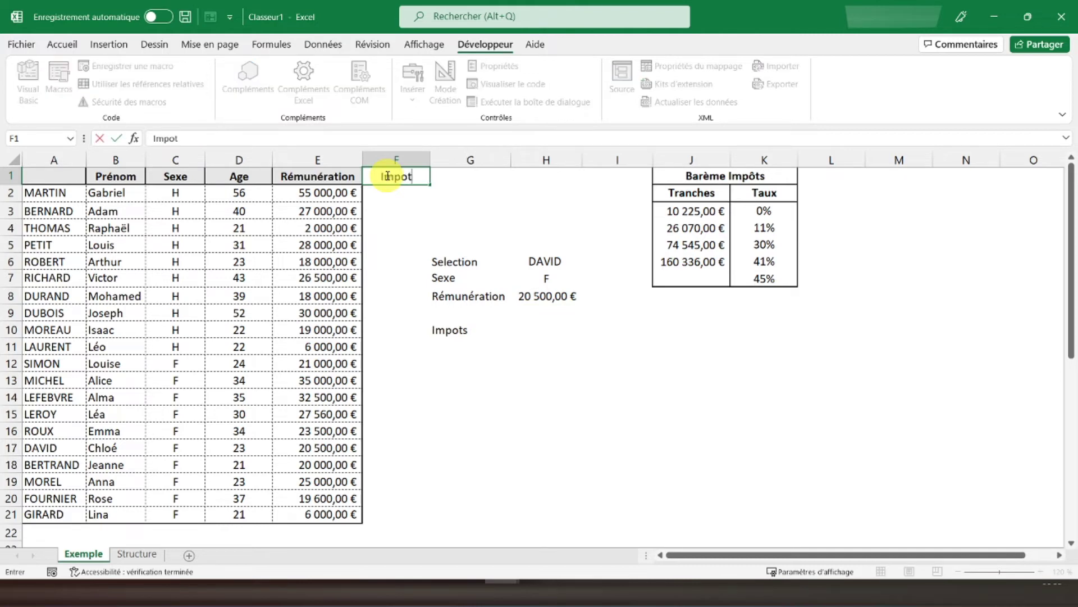
# - Commit the Impots header in F1 and remove the stray character from F2
pyautogui.press('Down')
pyautogui.write('*')
pyautogui.press('BackSpace')
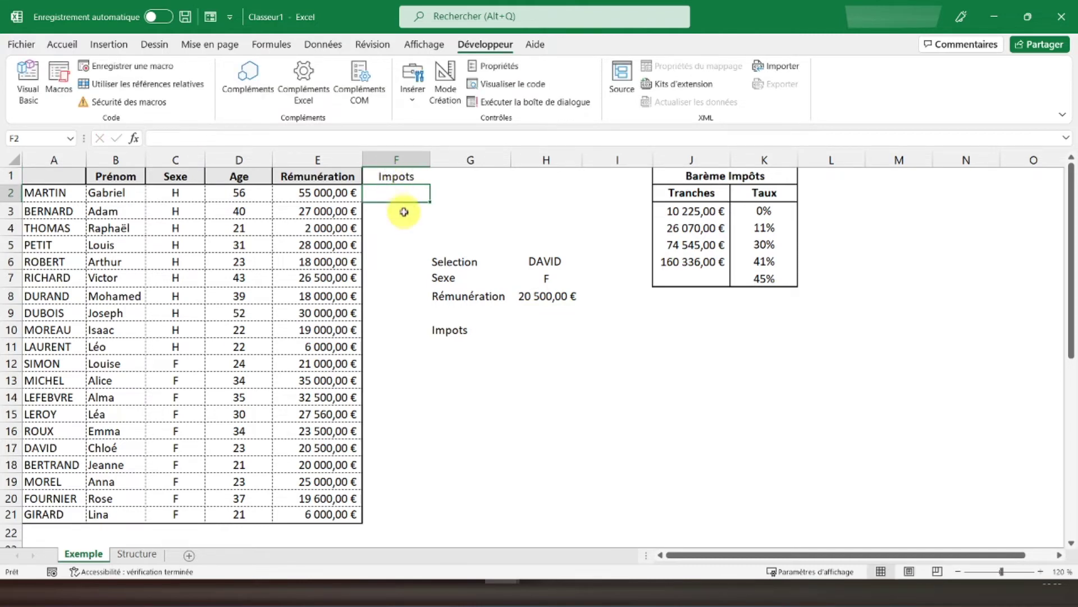
pyautogui.moveTo(394, 193); pyautogui.dragTo(381, 508)
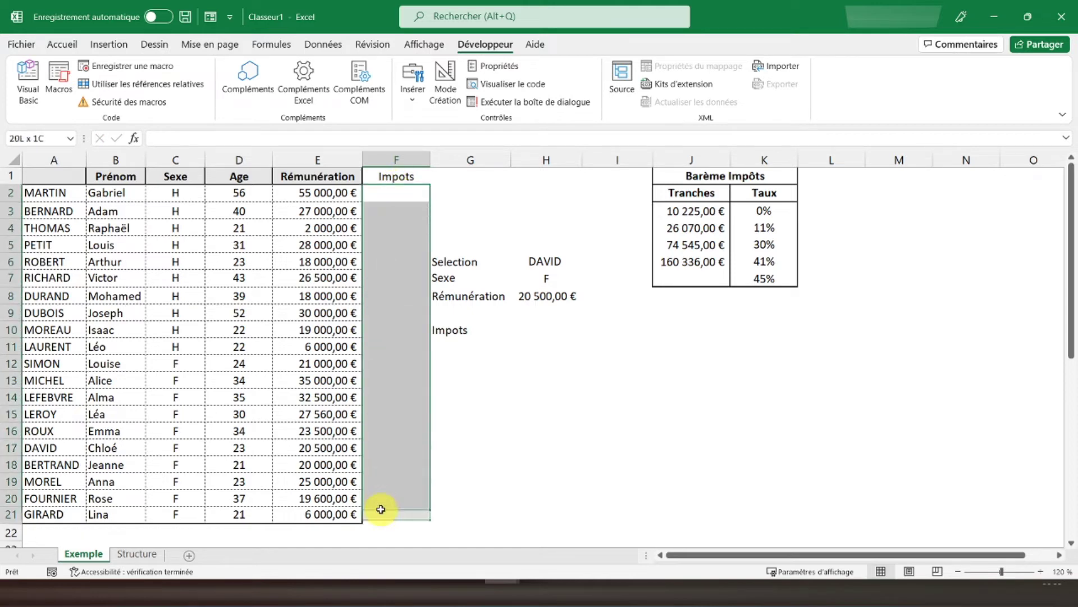
pyautogui.moveTo(315, 197); pyautogui.dragTo(337, 508)
# - Copy the Rémunération header's formatting from E1 onto F1 with Format Painter
pyautogui.click(343, 176)
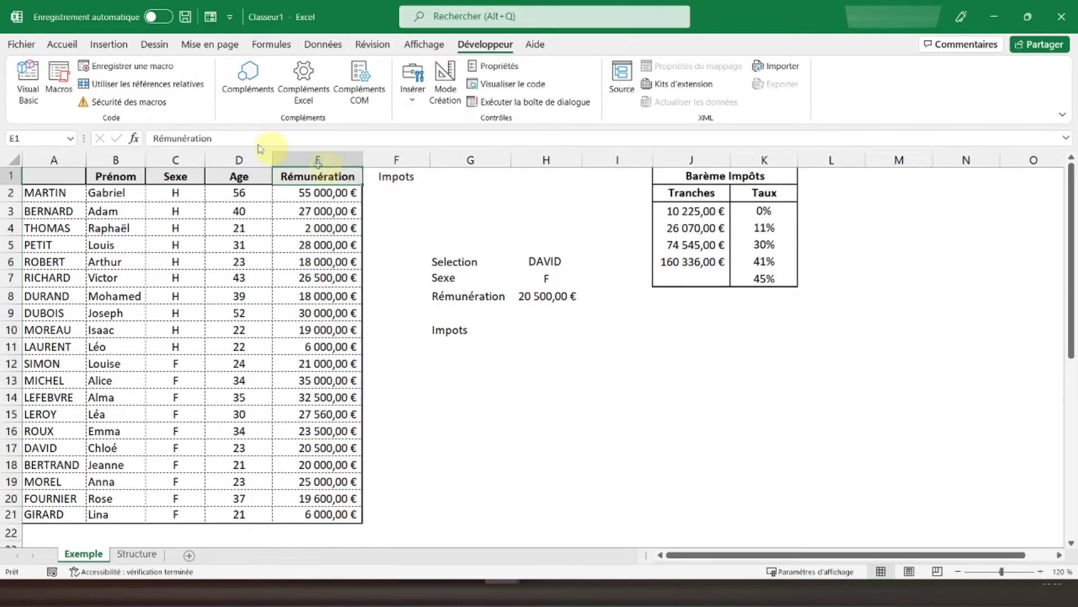
pyautogui.click(60, 44)
pyautogui.click(93, 102)
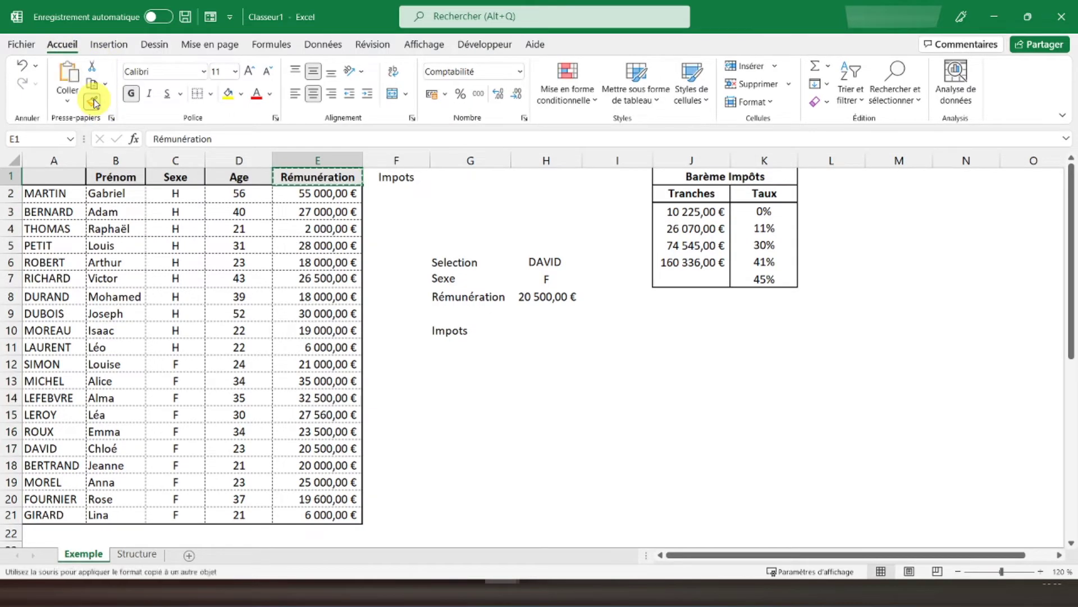
pyautogui.click(396, 177)
pyautogui.click(366, 197)
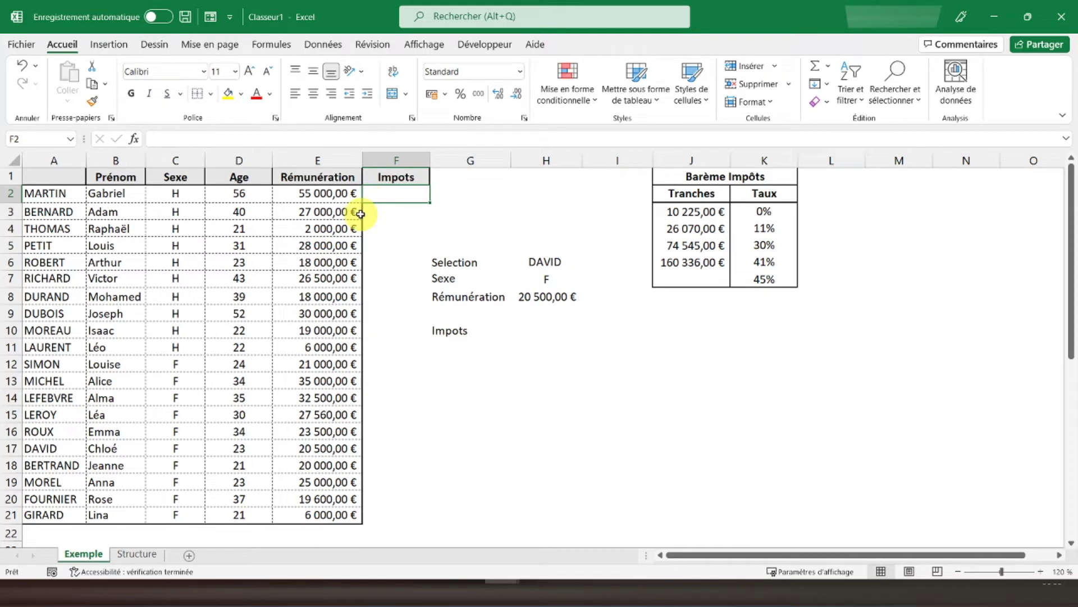
pyautogui.click(479, 45)
pyautogui.click(22, 82)
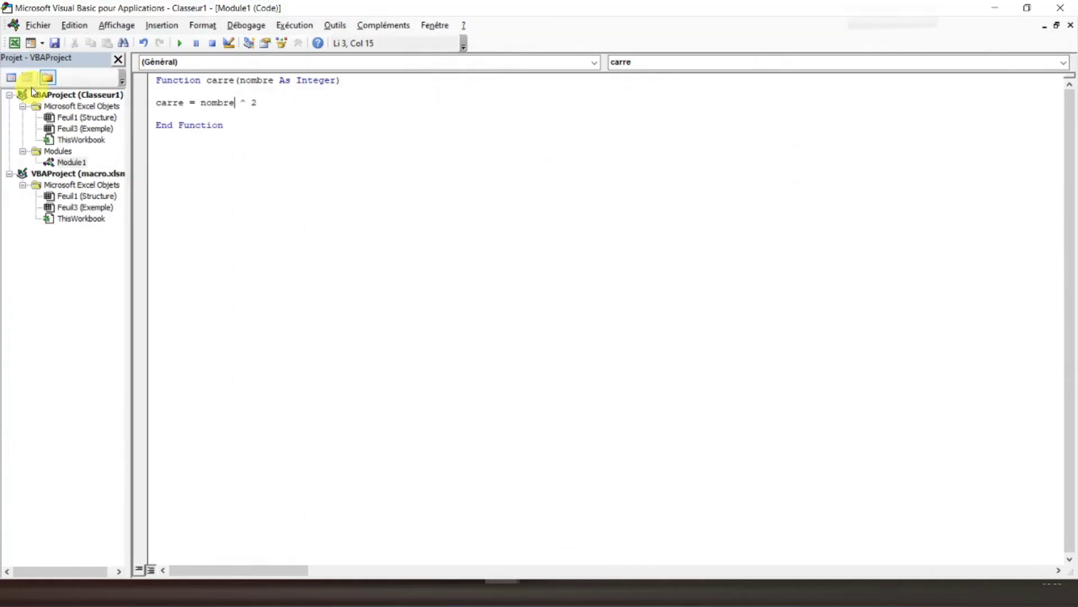
# - Below carre, declare function impots(remuneration As Currency) and begin its body with if
pyautogui.click(174, 159)
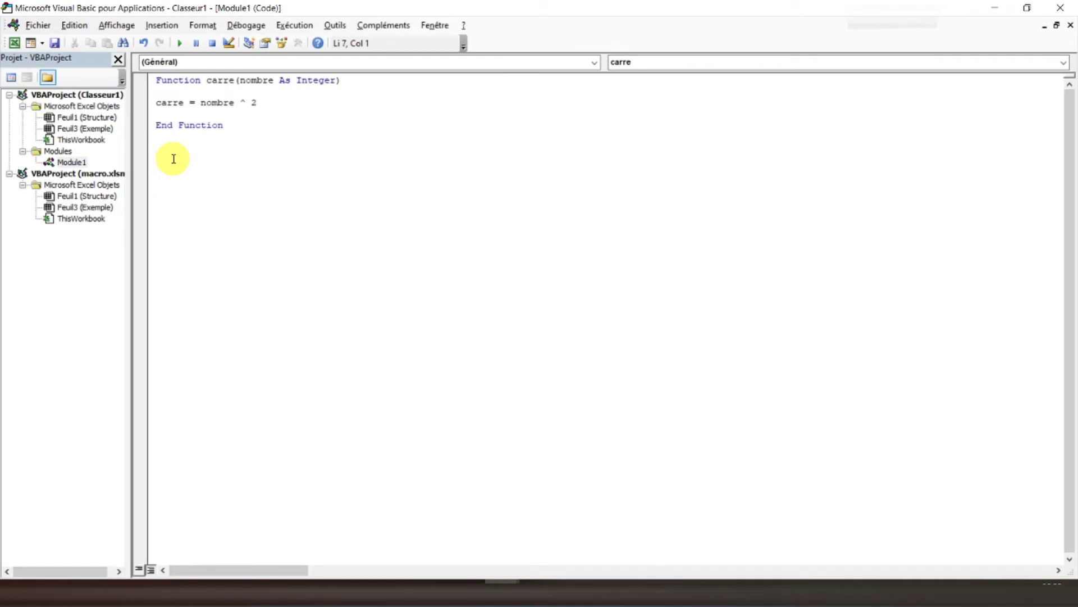
pyautogui.write('functio')
pyautogui.write('n impots(')
pyautogui.write('remuneration as')
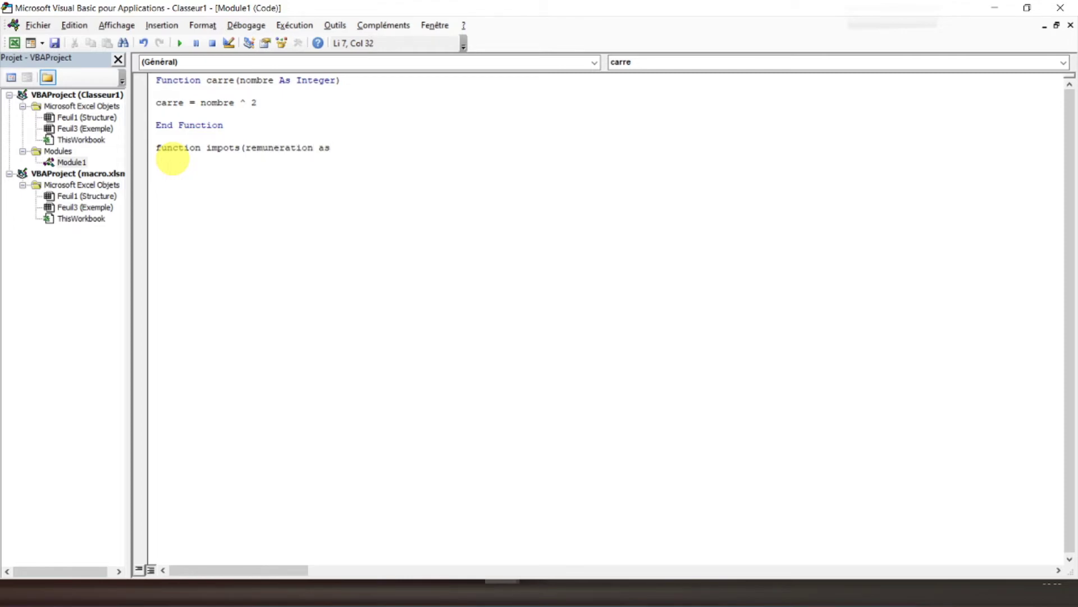
pyautogui.write(' currency)')
pyautogui.press('Return')
pyautogui.press('Return')
pyautogui.press('Return')
pyautogui.press('Up')
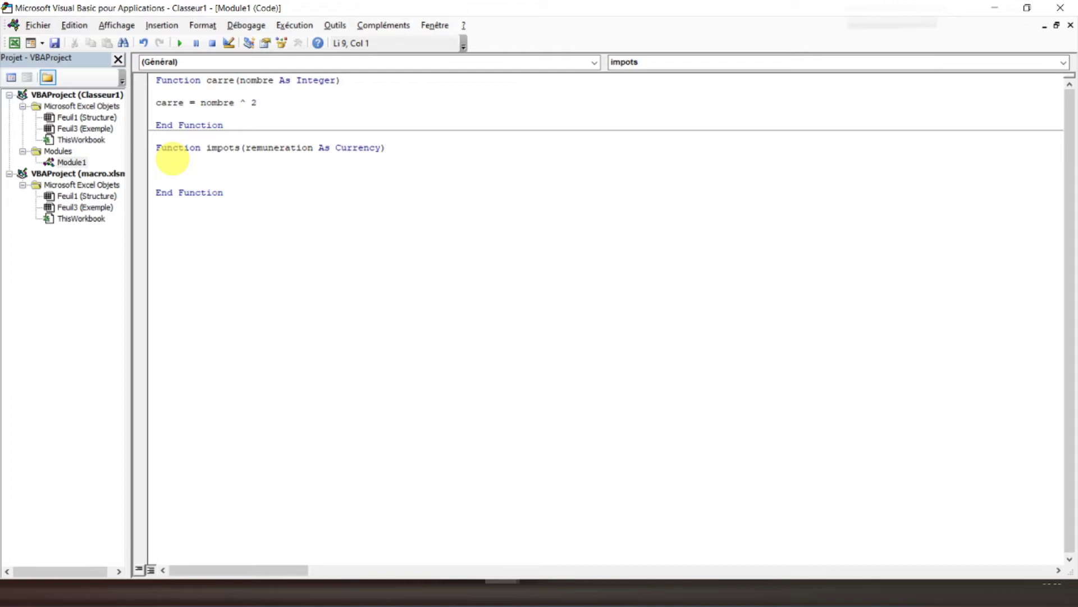
pyautogui.write('if')
pyautogui.click(1028, 8)
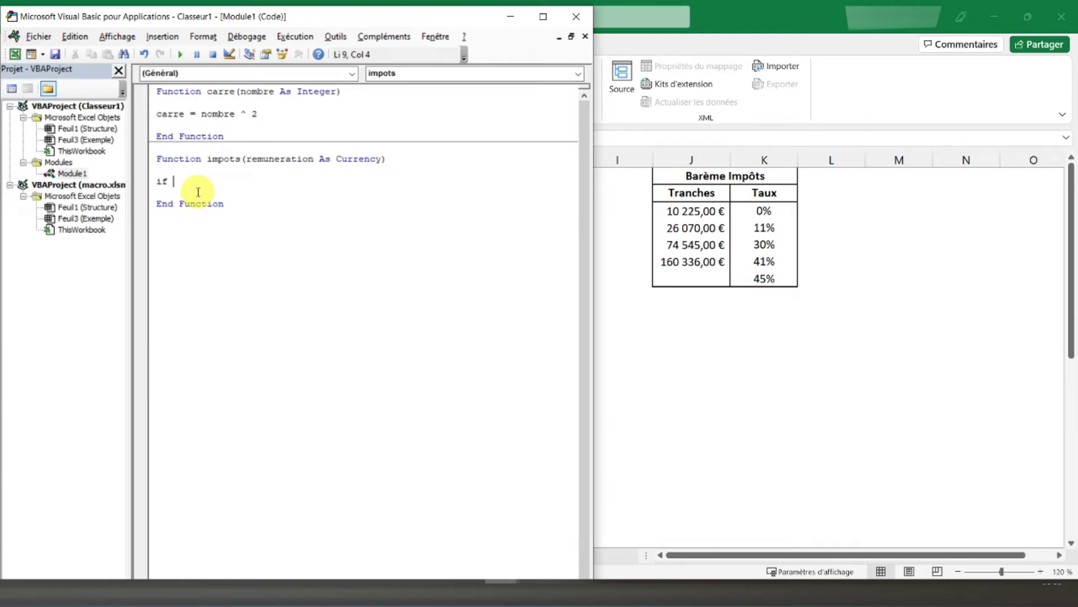
# - Add branches: below 10225 impots is 0; below 26070 it is (remuneration-10225)*0.11
pyautogui.write('remuneration')
pyautogui.write('< ')
pyautogui.write('10225 then')
pyautogui.press('Return')
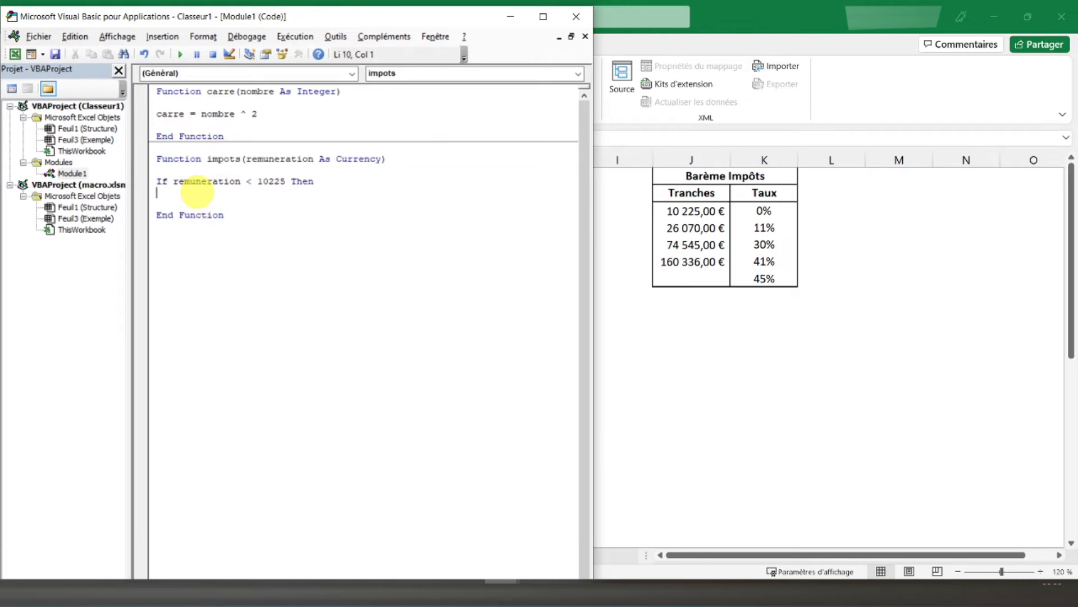
pyautogui.write('impots=remuneration*0')
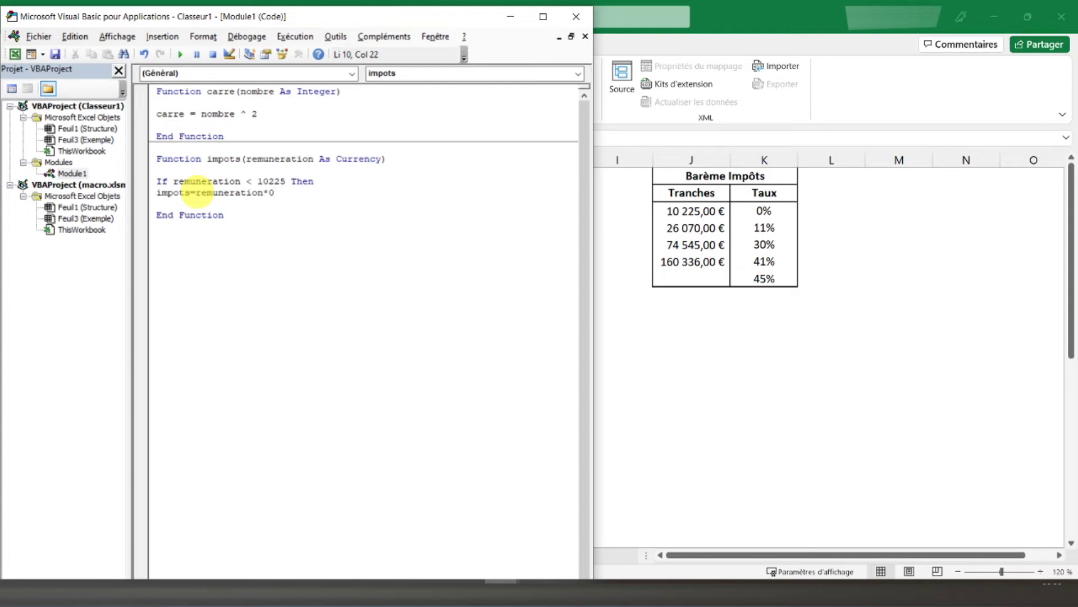
pyautogui.press('Return')
pyautogui.press('Return')
pyautogui.write('elseif remuneration ')
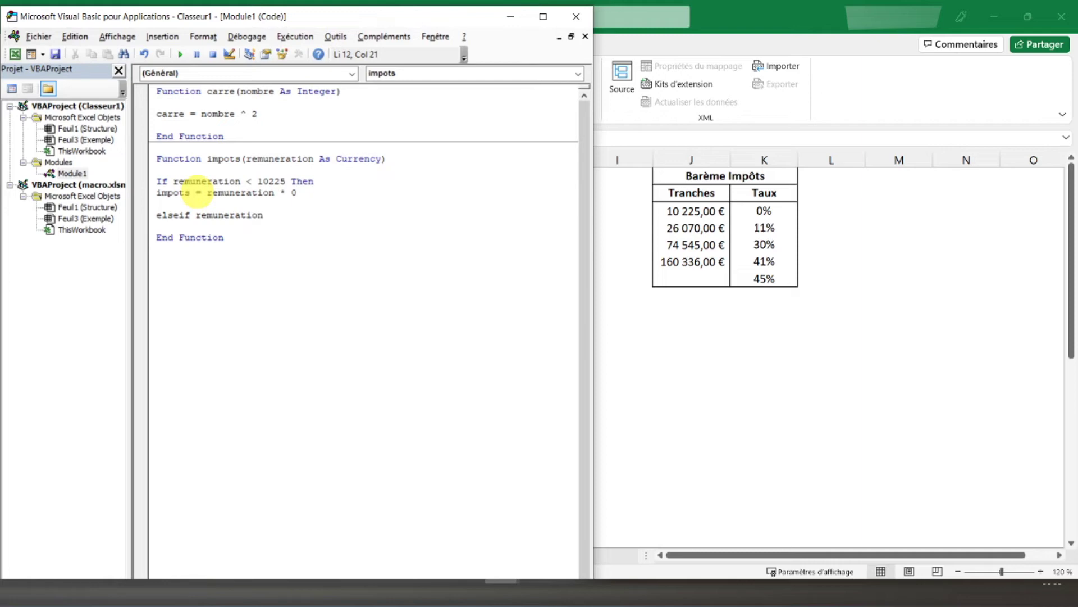
pyautogui.write('< ')
pyautogui.write('26070 then')
pyautogui.press('Return')
pyautogui.write('impots=')
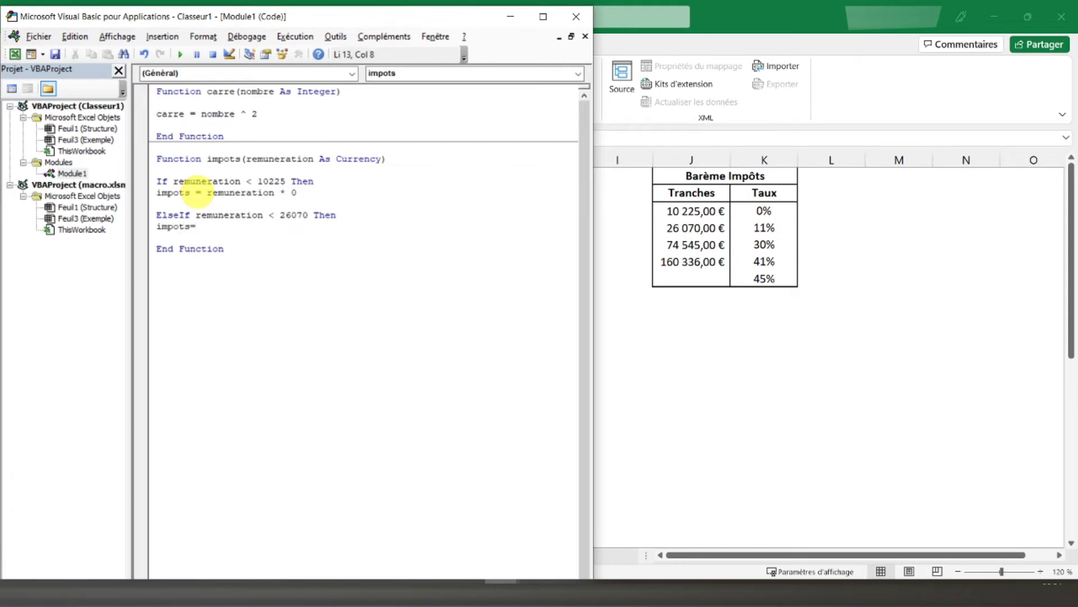
pyautogui.write('(remuneration-10225)')
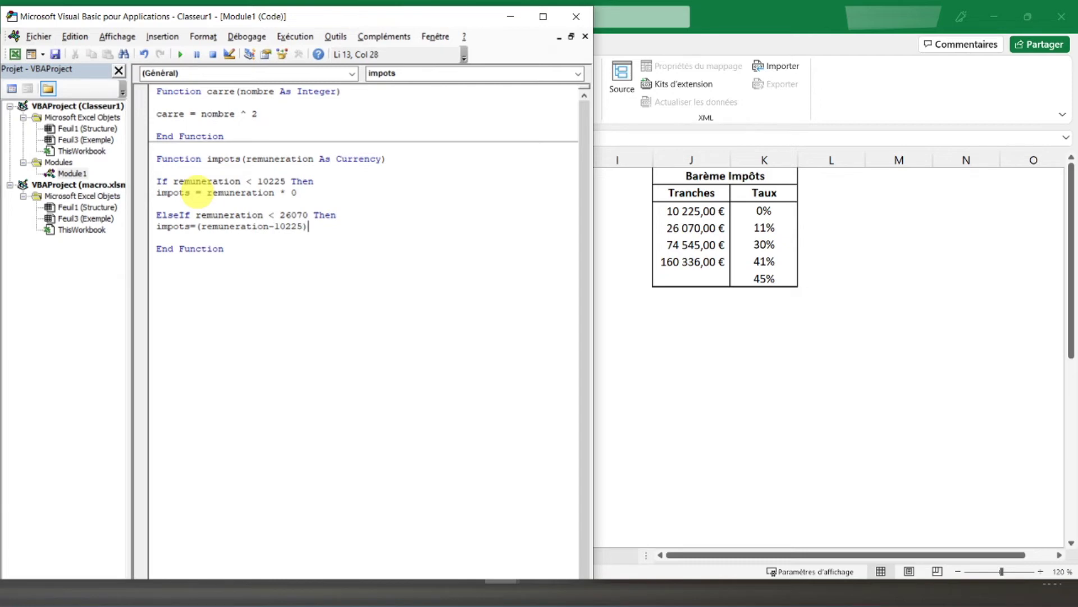
pyautogui.write('*0.11')
pyautogui.press('Return')
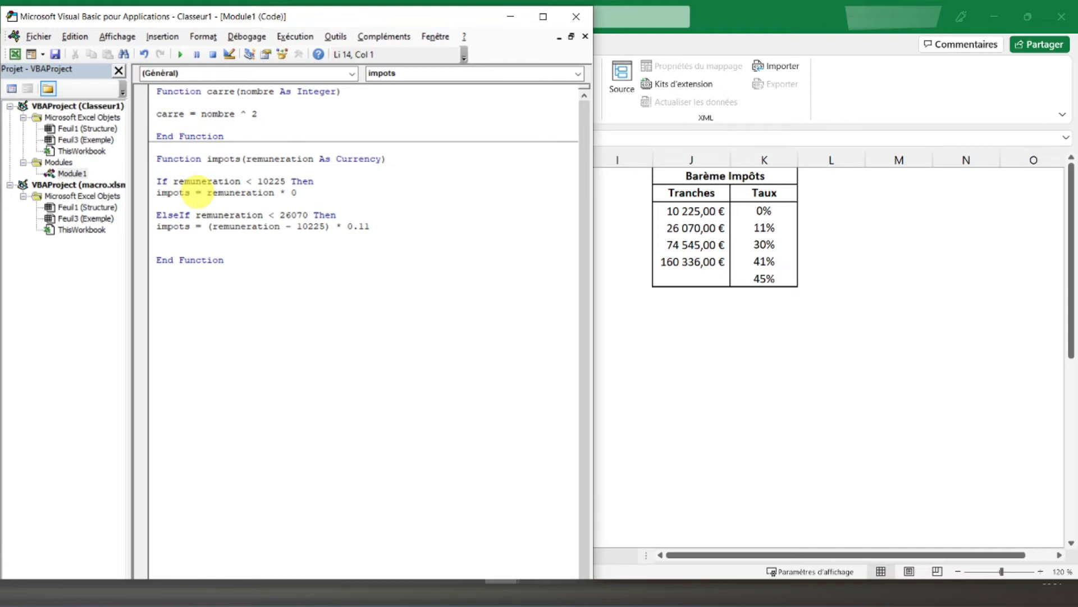
# - Add an ElseIf branch for remuneration below 74545: 11% up to 26070 plus 30% above
pyautogui.press('Return')
pyautogui.write('else if')
pyautogui.press('BackSpace')
pyautogui.press('BackSpace')
pyautogui.press('BackSpace')
pyautogui.press('BackSpace')
pyautogui.write('if ')
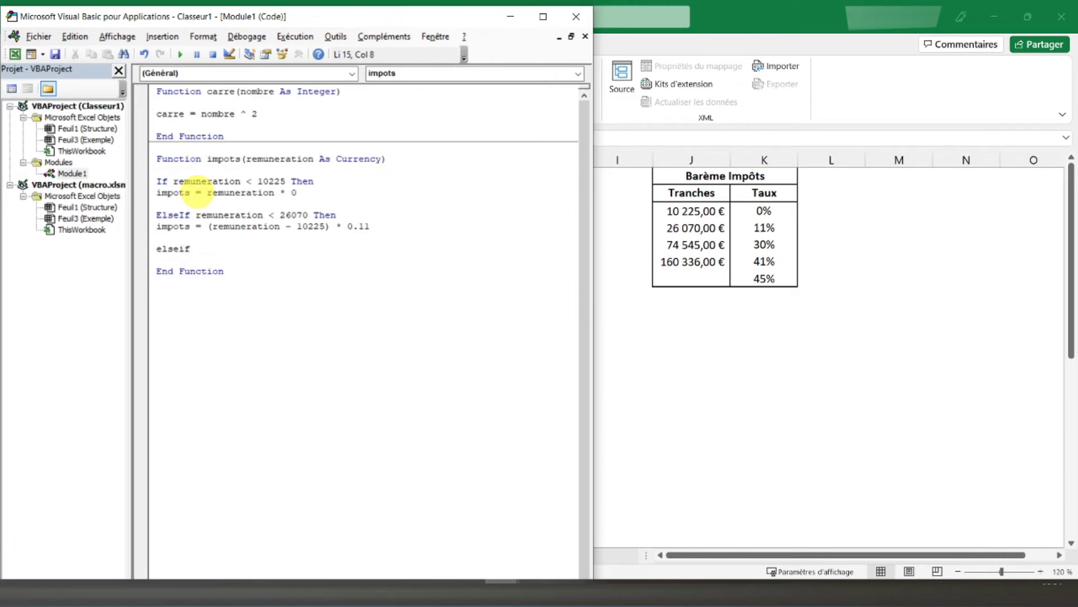
pyautogui.write('remuneration')
pyautogui.write('<')
pyautogui.write('74')
pyautogui.write('545 ')
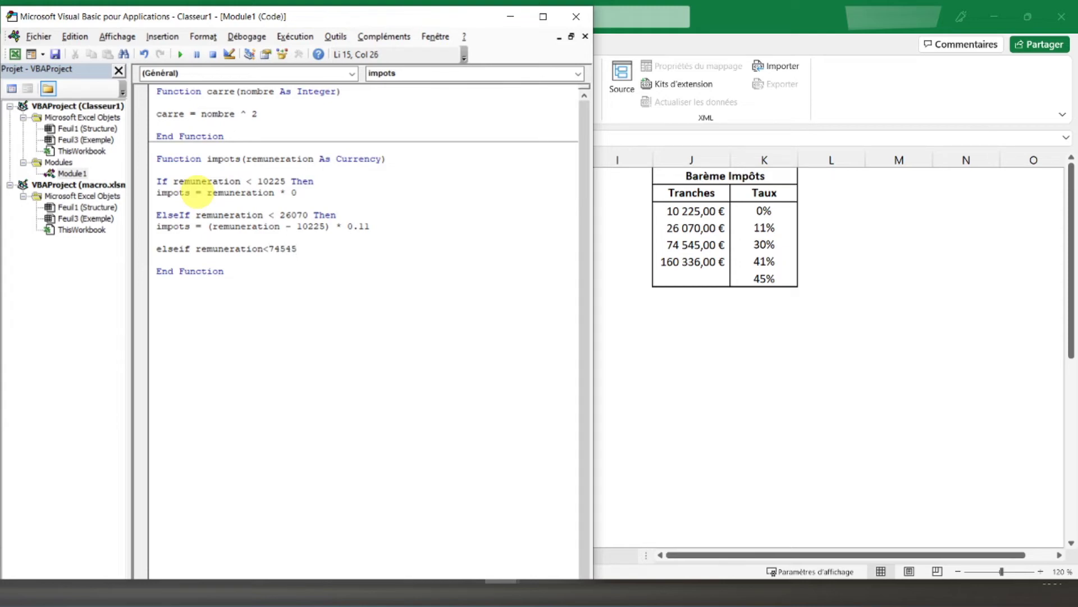
pyautogui.write('then')
pyautogui.press('Return')
pyautogui.write('impots=')
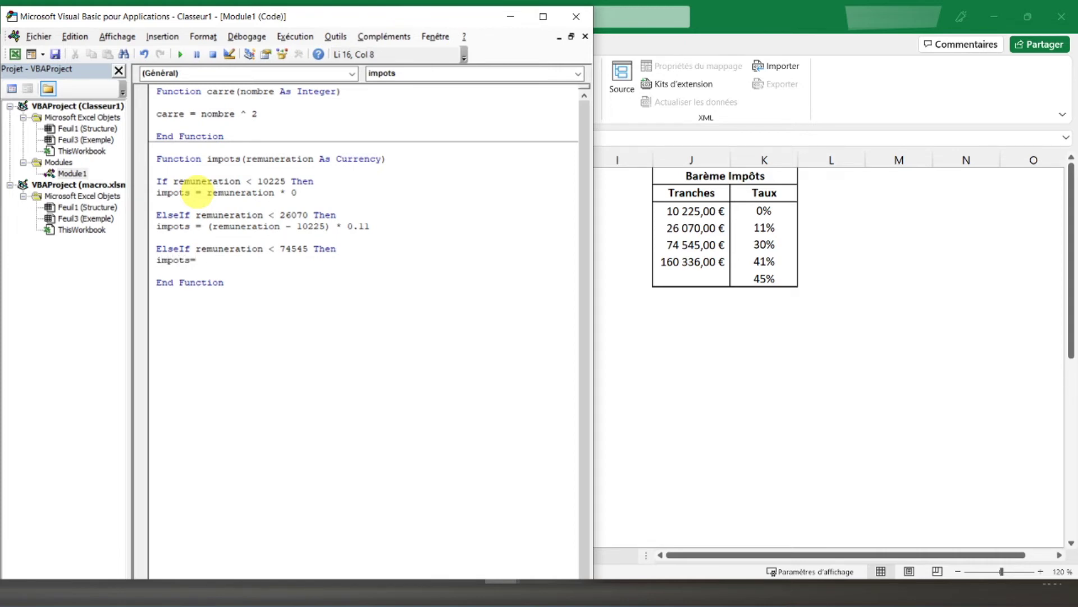
pyautogui.write('(')
pyautogui.write('260')
pyautogui.write('70-10225)*0.11')
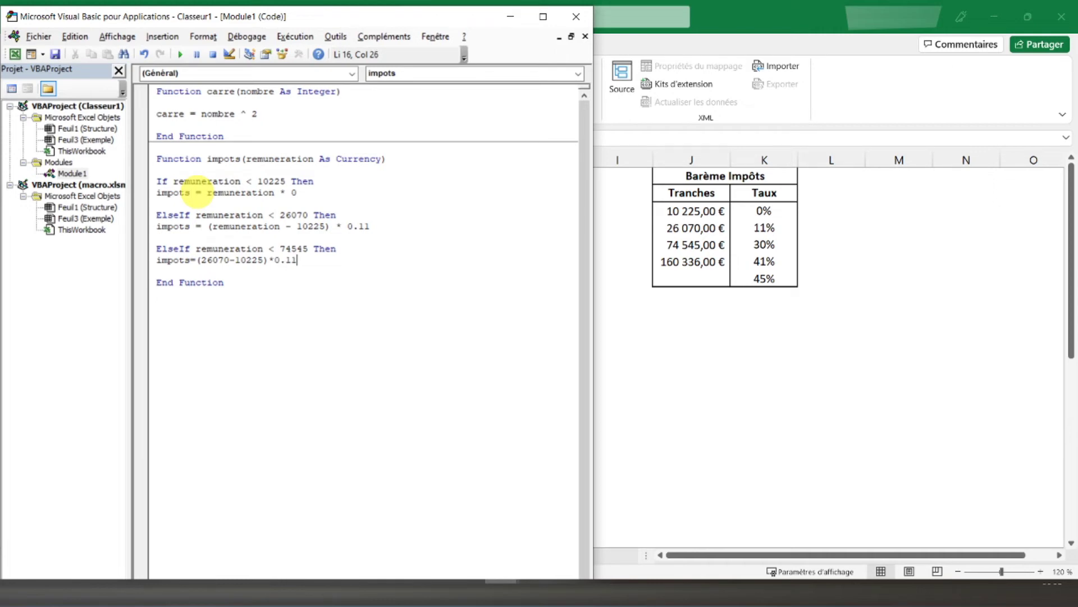
pyautogui.write('+')
pyautogui.write('(remuneration')
pyautogui.write('-')
pyautogui.write('26070)')
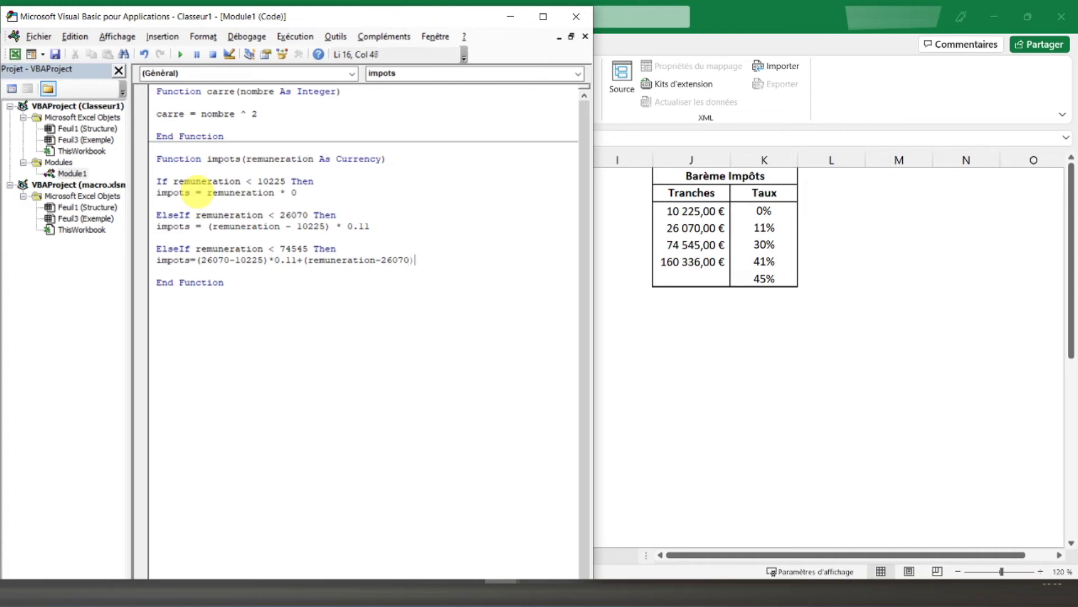
pyautogui.write('*0.3')
pyautogui.press('Return')
pyautogui.press('Return')
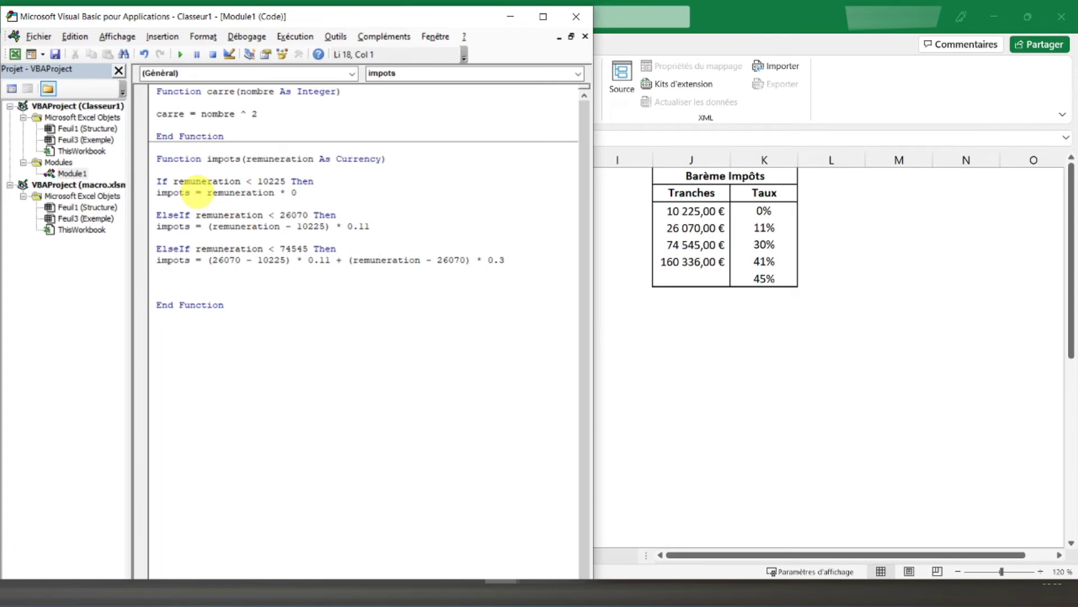
# - Add an ElseIf branch for remuneration below 160336 and paste the 30% formula under it
pyautogui.write('elseif ')
pyautogui.write('remuneration<160')
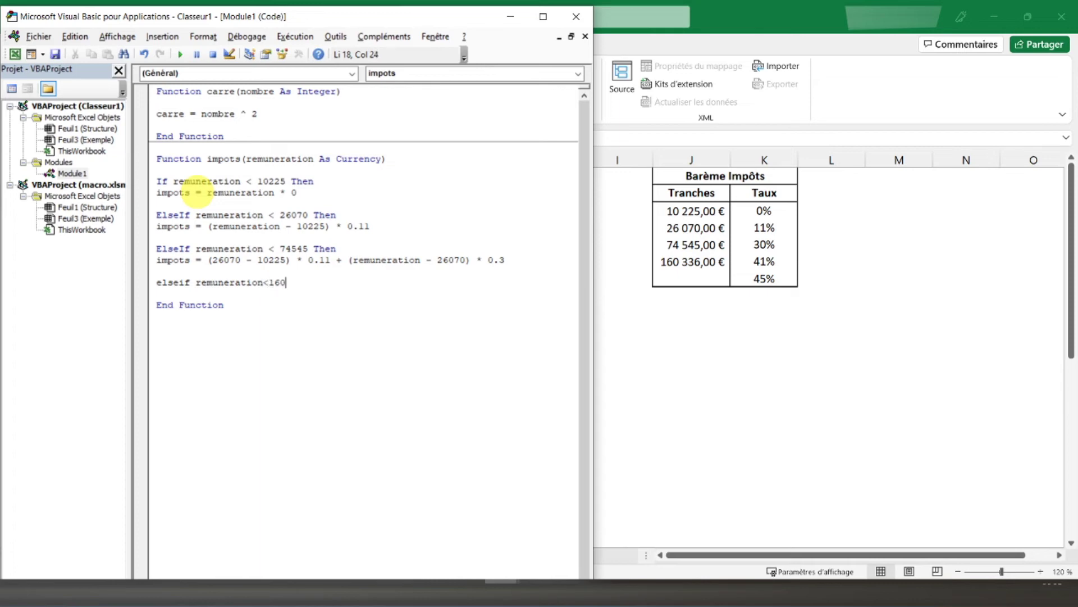
pyautogui.write('336 Then')
pyautogui.press('Return')
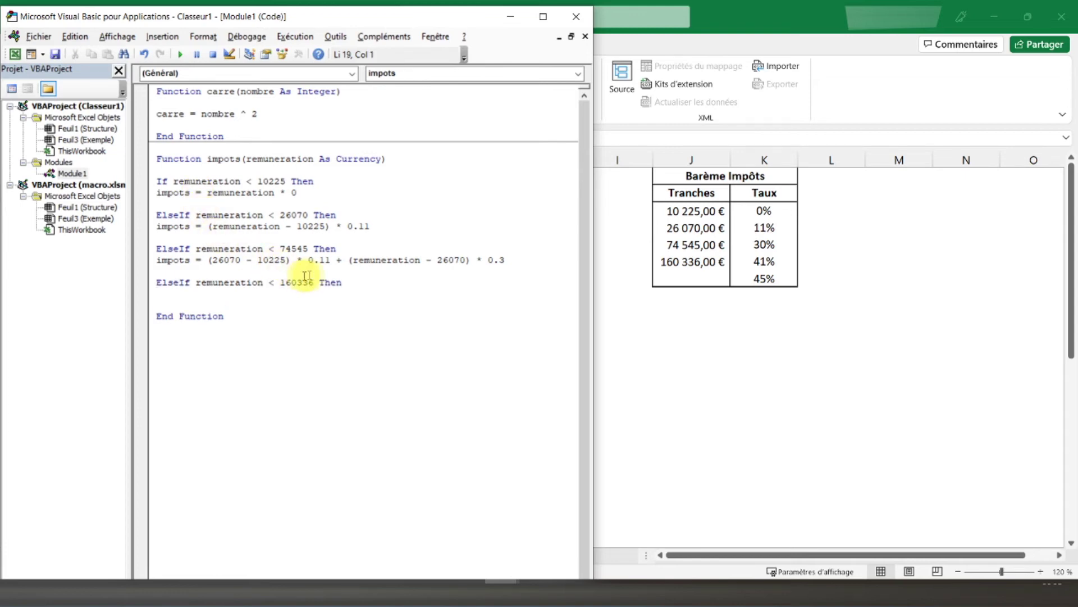
pyautogui.moveTo(505, 260); pyautogui.dragTo(160, 262)
pyautogui.hotkey('ctrl', 'c')
pyautogui.click(171, 298)
pyautogui.hotkey('ctrl', 'v')
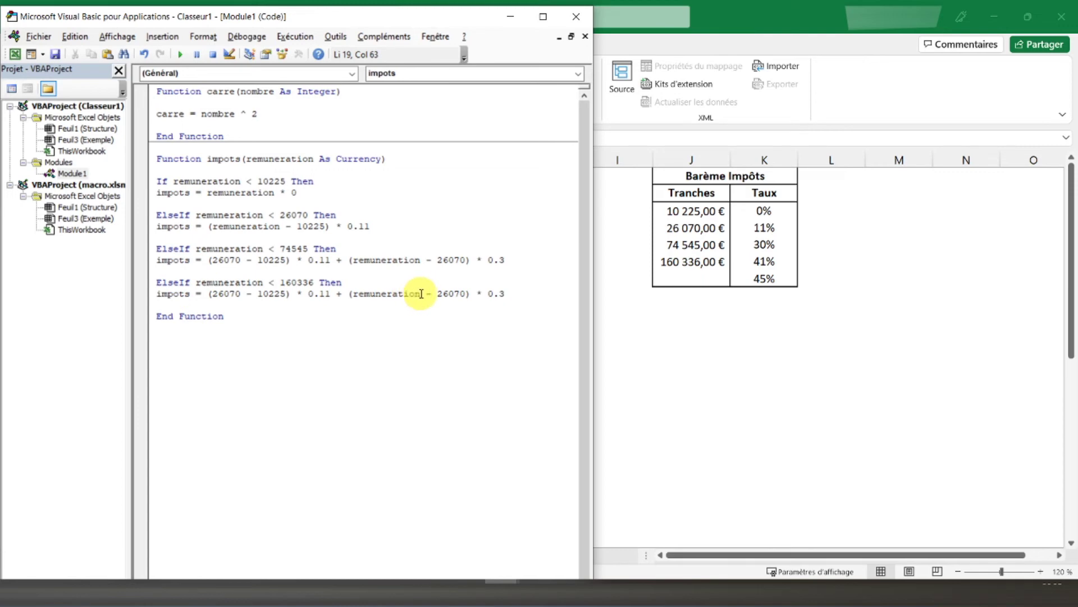
# - Cap the pasted 30% term at 74545, add +(remuneration-74545)*0.41, and maximize the editor
pyautogui.moveTo(421, 293); pyautogui.dragTo(354, 294)
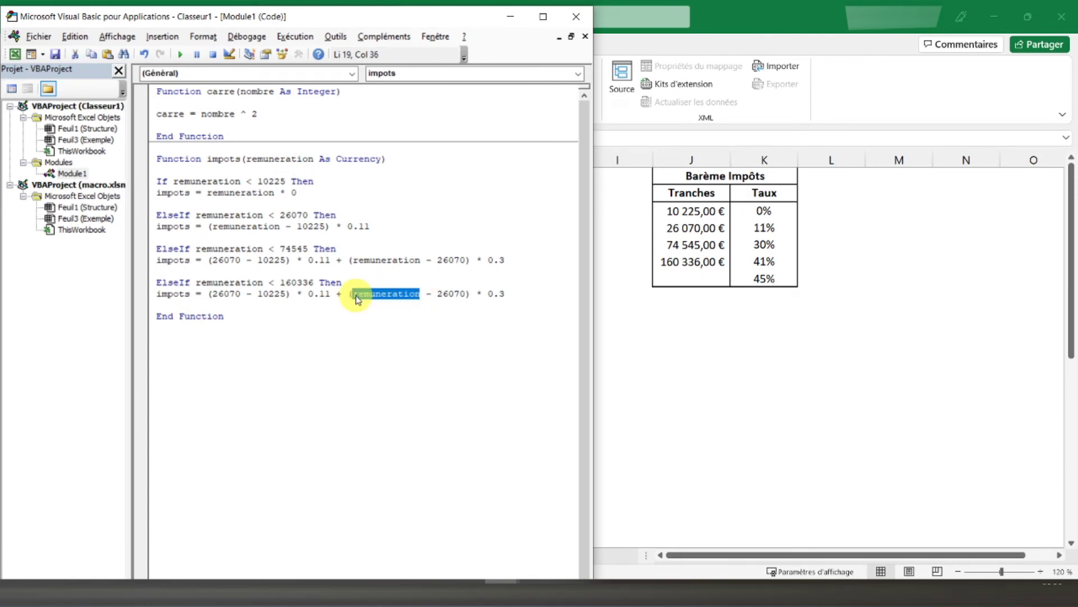
pyautogui.write('74545')
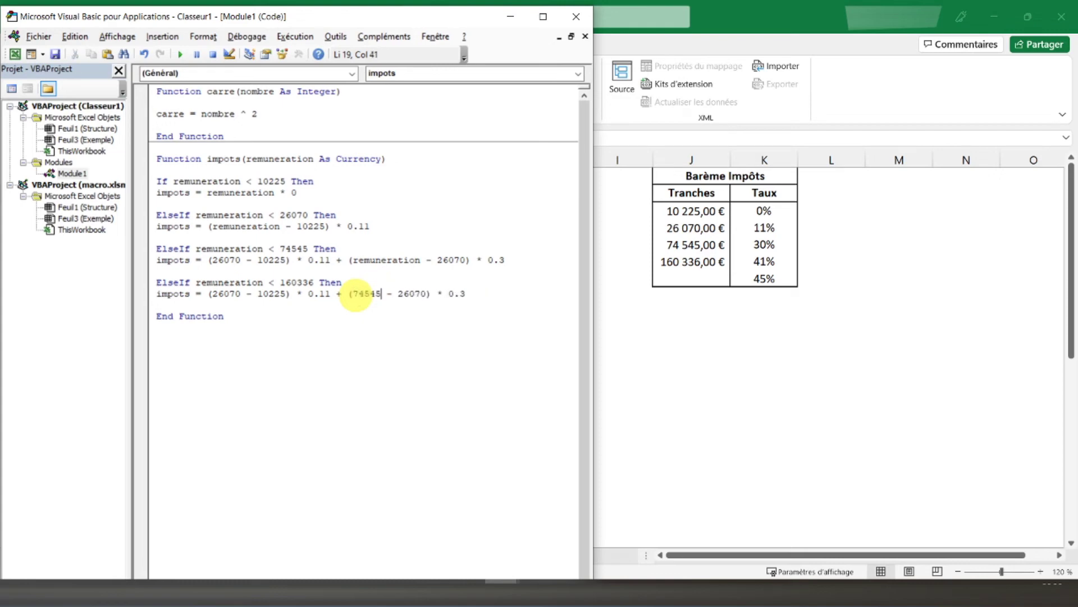
pyautogui.click(473, 295)
pyautogui.write('+')
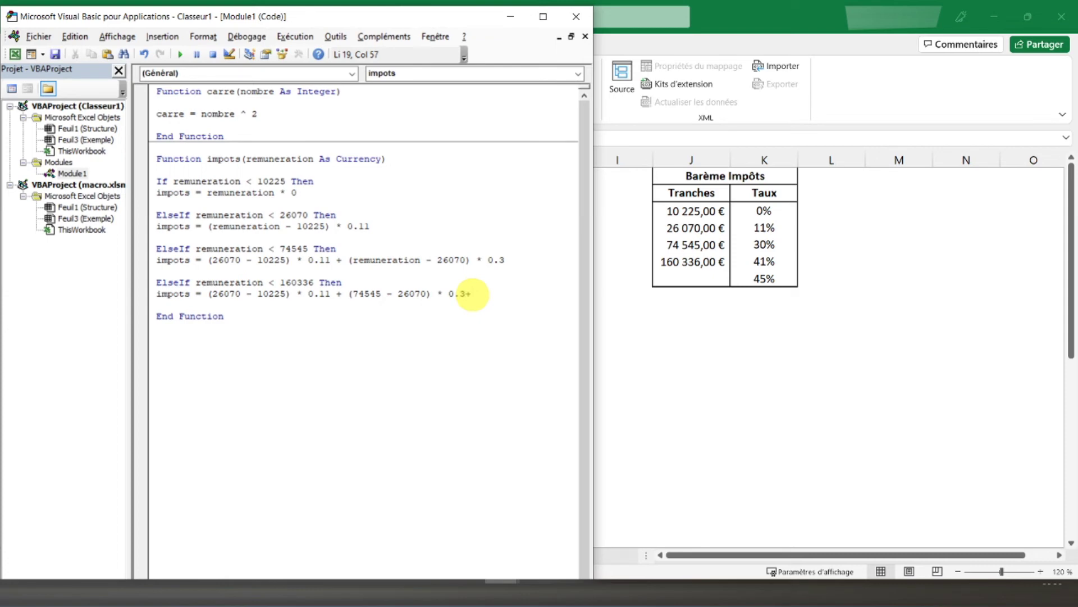
pyautogui.write('(re')
pyautogui.write('muneration-74545')
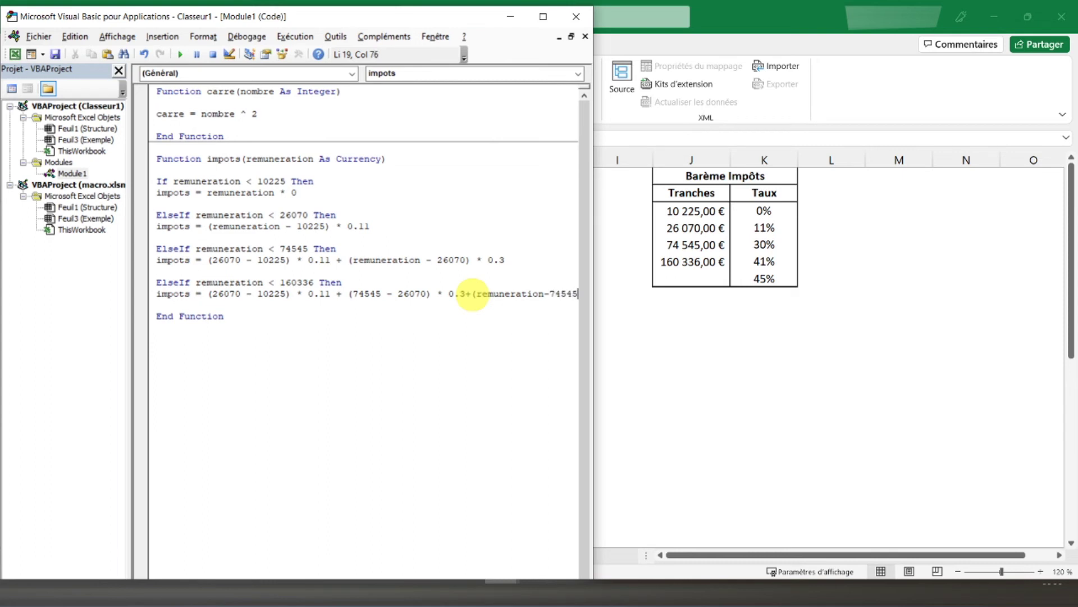
pyautogui.write(')*')
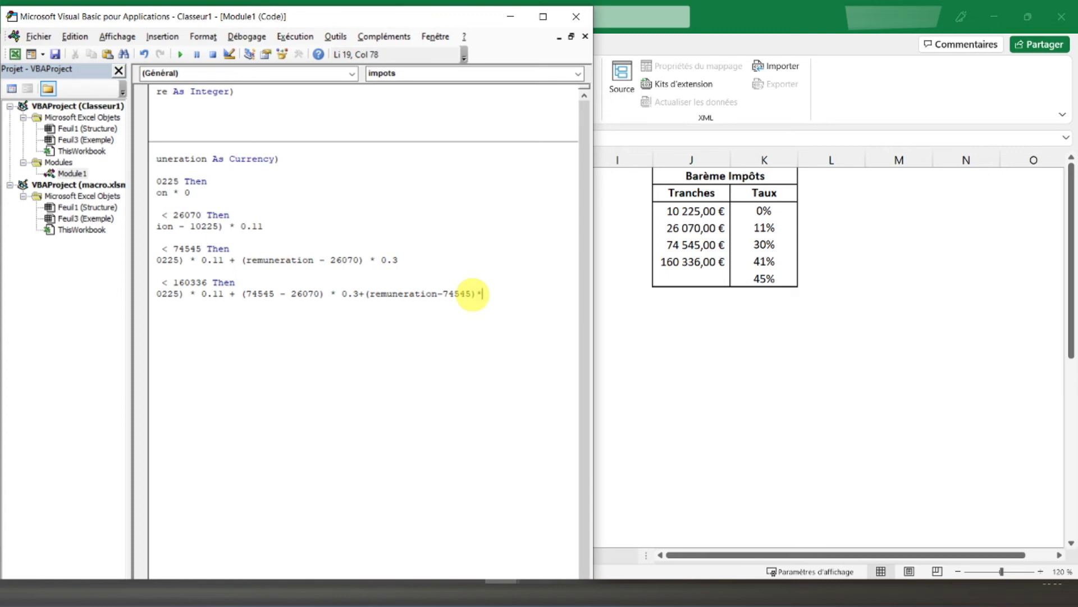
pyautogui.write('0.41')
pyautogui.click(546, 23)
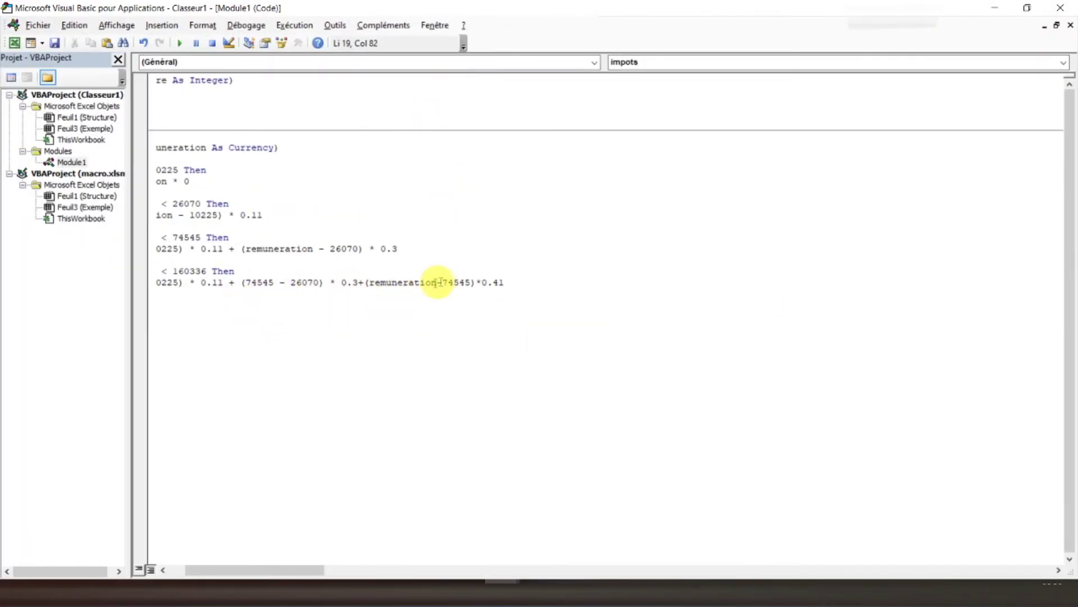
pyautogui.moveTo(282, 570); pyautogui.dragTo(246, 572)
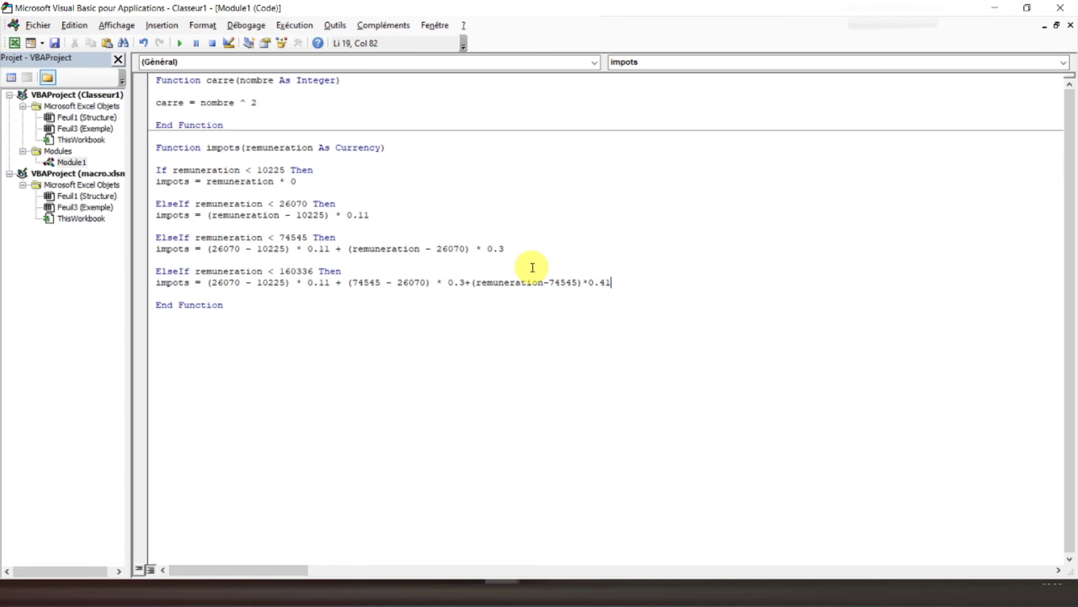
pyautogui.press('Return')
pyautogui.press('Return')
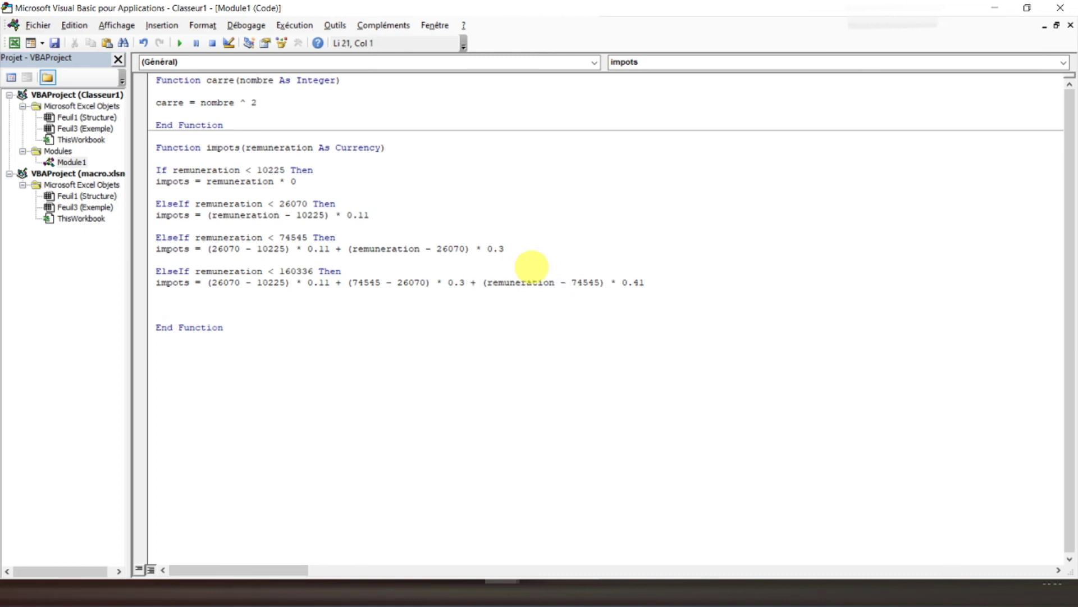
# - Add an Else branch reusing the 41% formula capped at 160336, plus (remuneration-160336)*0.45
pyautogui.write('else')
pyautogui.press('Return')
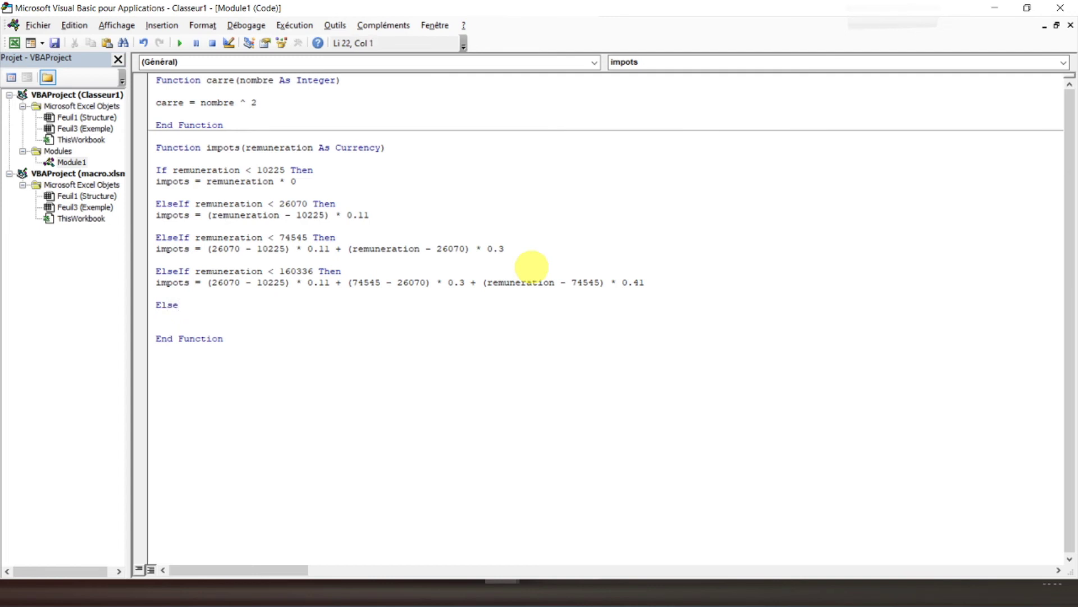
pyautogui.click(646, 283)
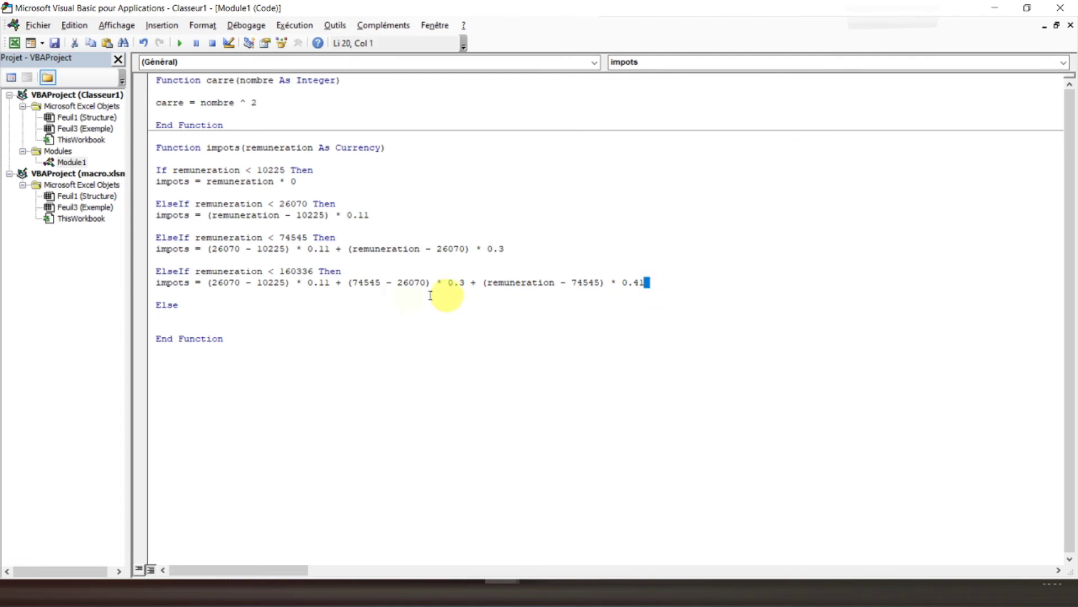
pyautogui.keyDown('shift'); pyautogui.click(152, 285); pyautogui.keyUp('shift')
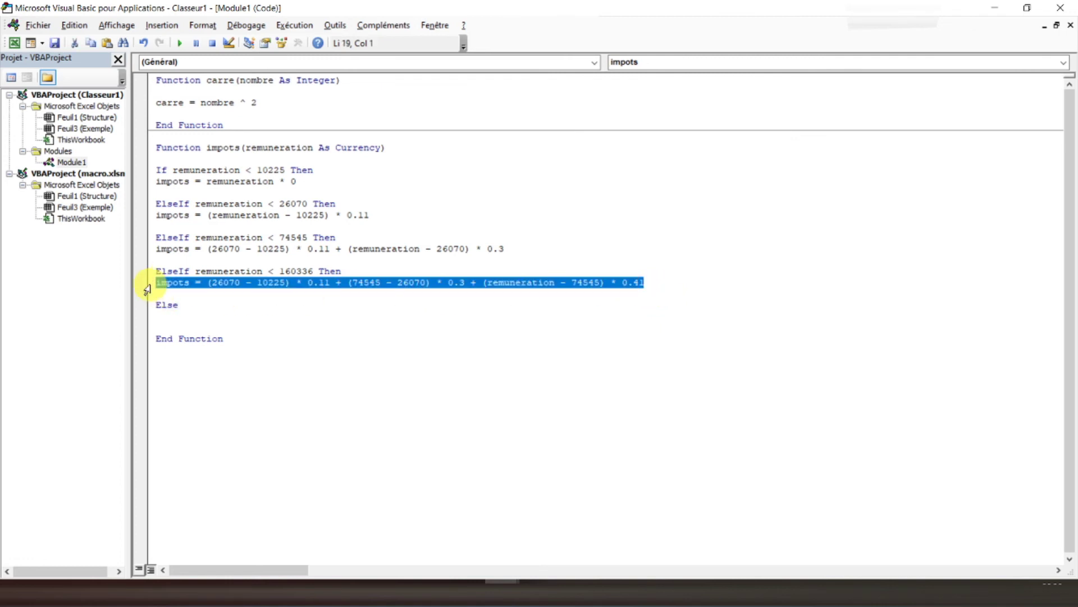
pyautogui.click(181, 318)
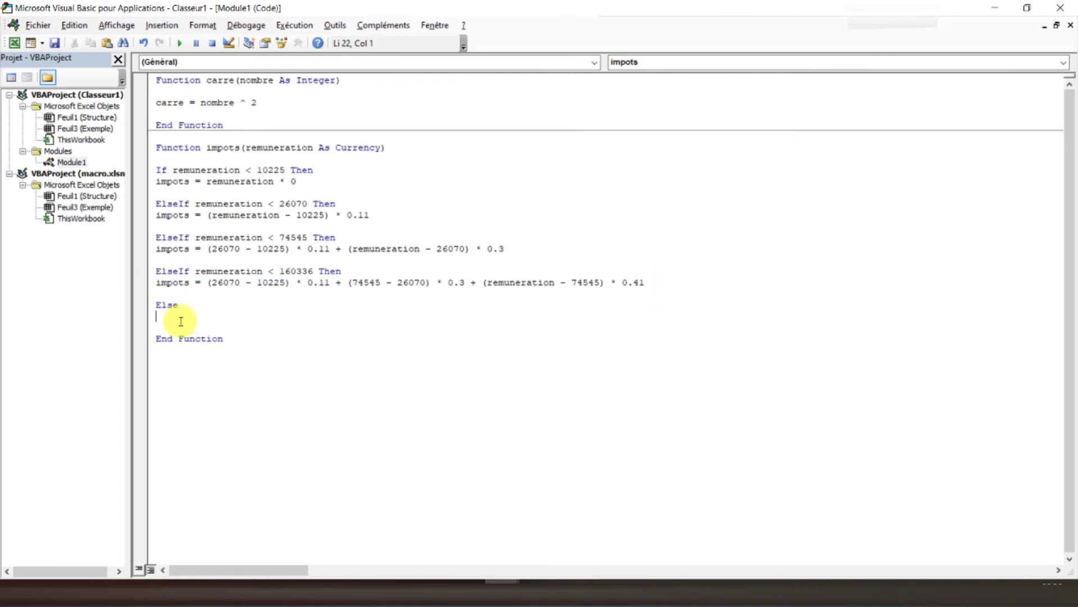
pyautogui.hotkey('ctrl', 'v')
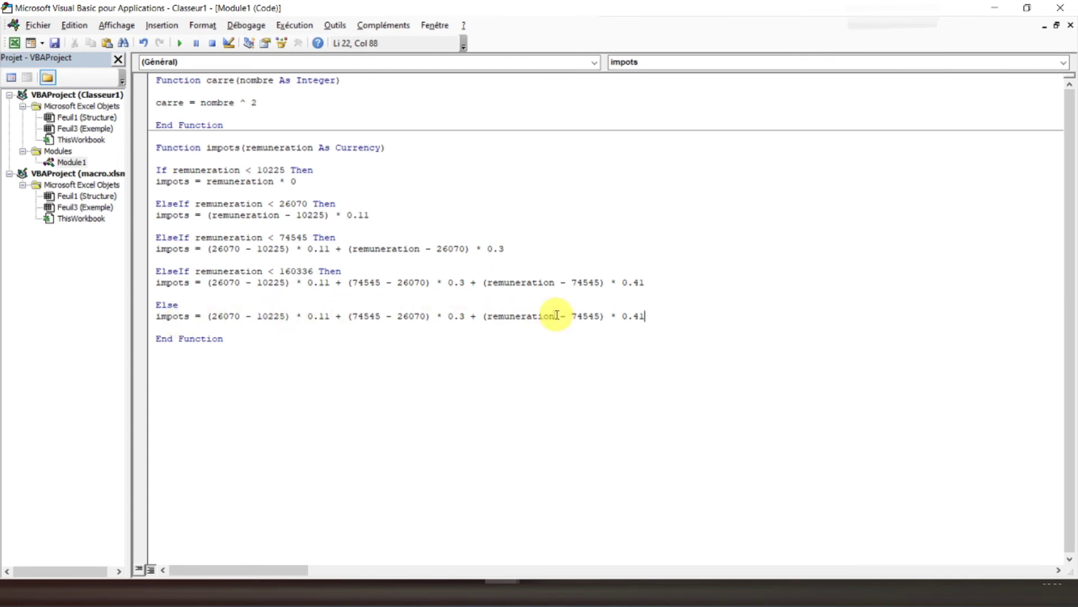
pyautogui.moveTo(553, 316); pyautogui.dragTo(486, 317)
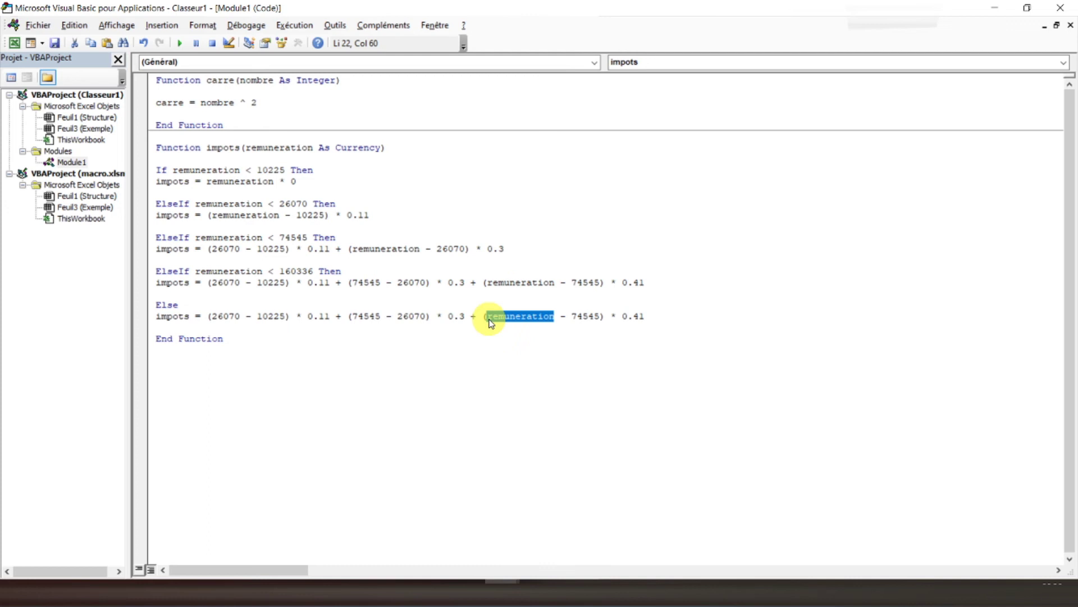
pyautogui.write('160')
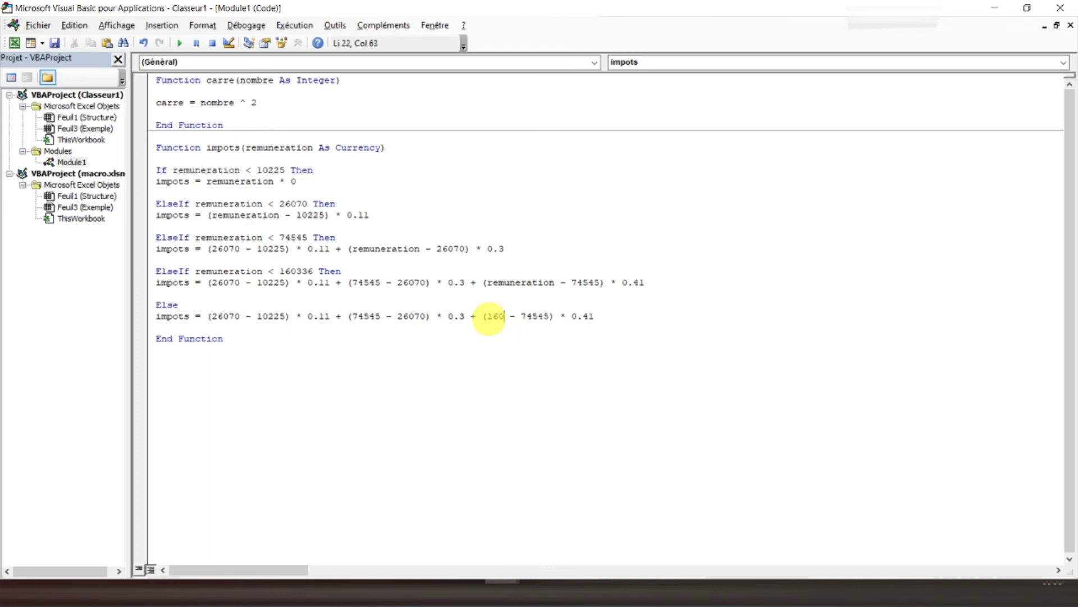
pyautogui.write('336')
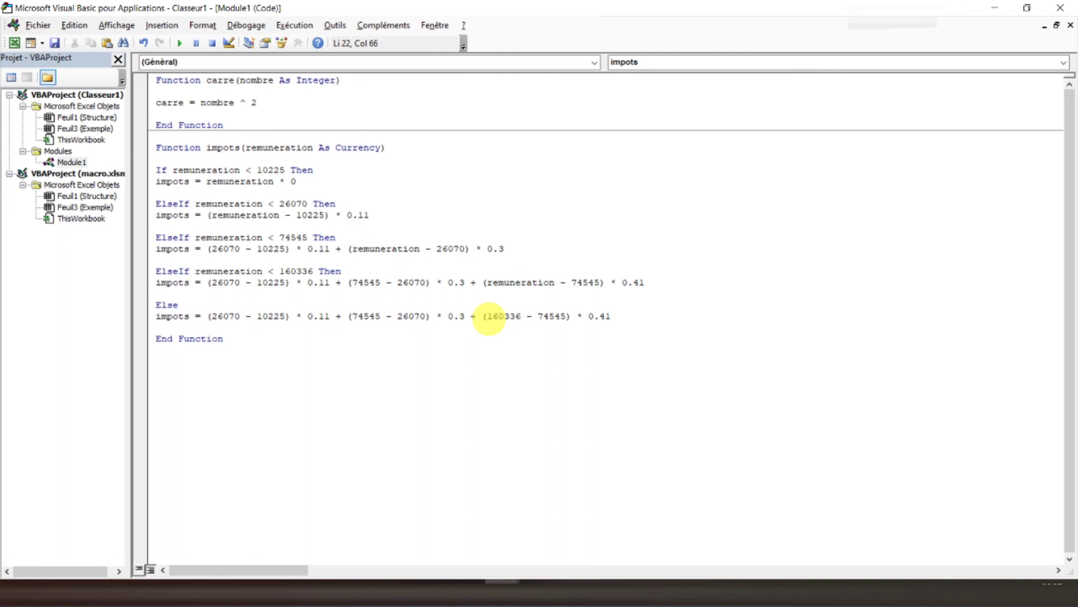
pyautogui.click(635, 320)
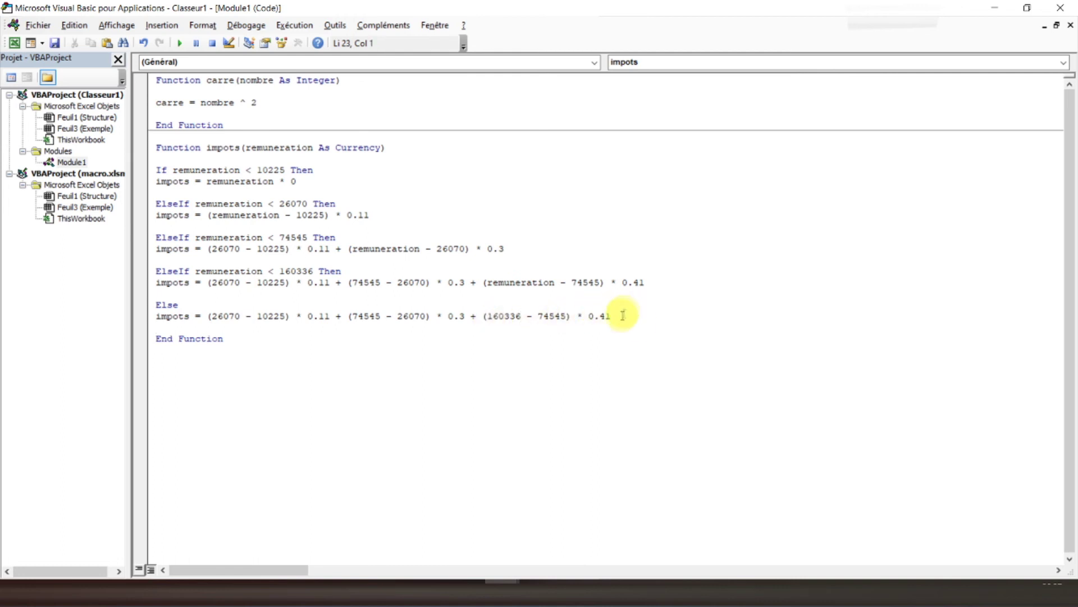
pyautogui.write('+')
pyautogui.write('(remuneration')
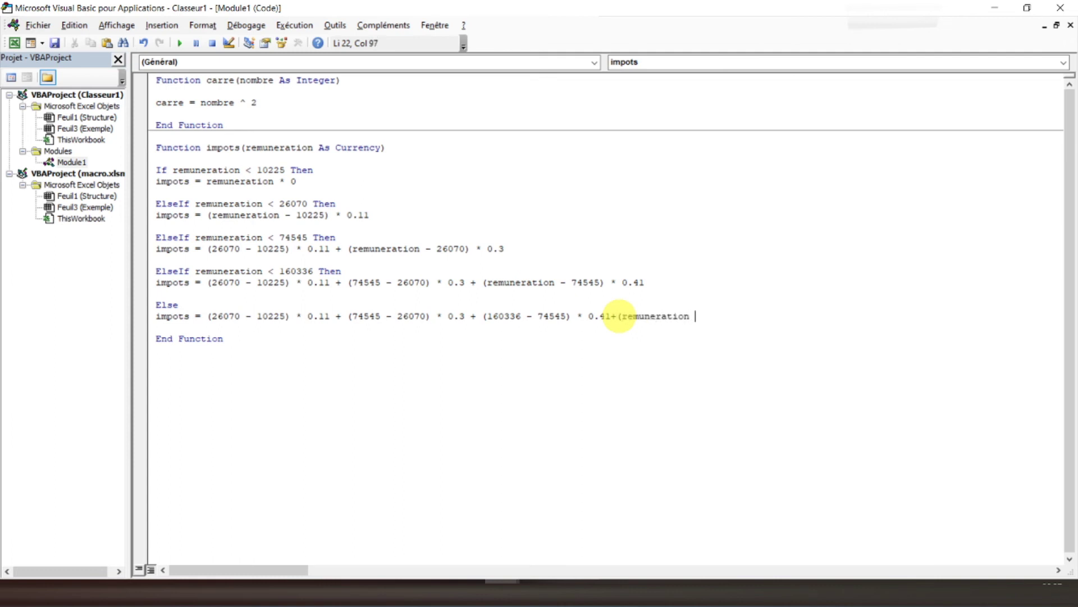
pyautogui.write('-160336')
pyautogui.write(')*')
pyautogui.write('0.45')
# - Close the bracket logic with End If and return to the Excel workbook
pyautogui.press('Return')
pyautogui.press('Return')
pyautogui.write('end')
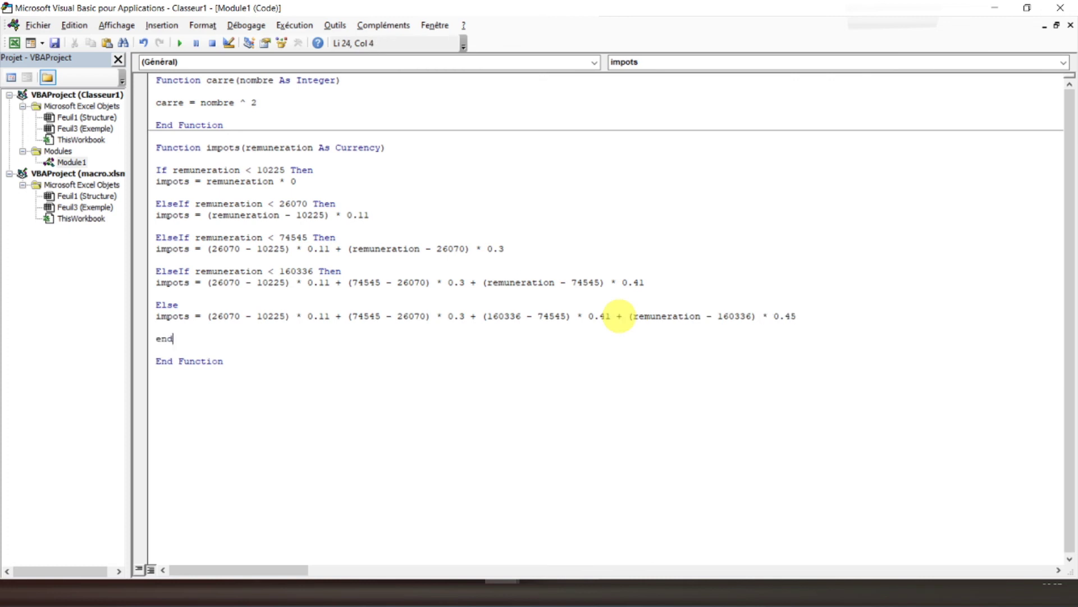
pyautogui.write(' if')
pyautogui.press('Return')
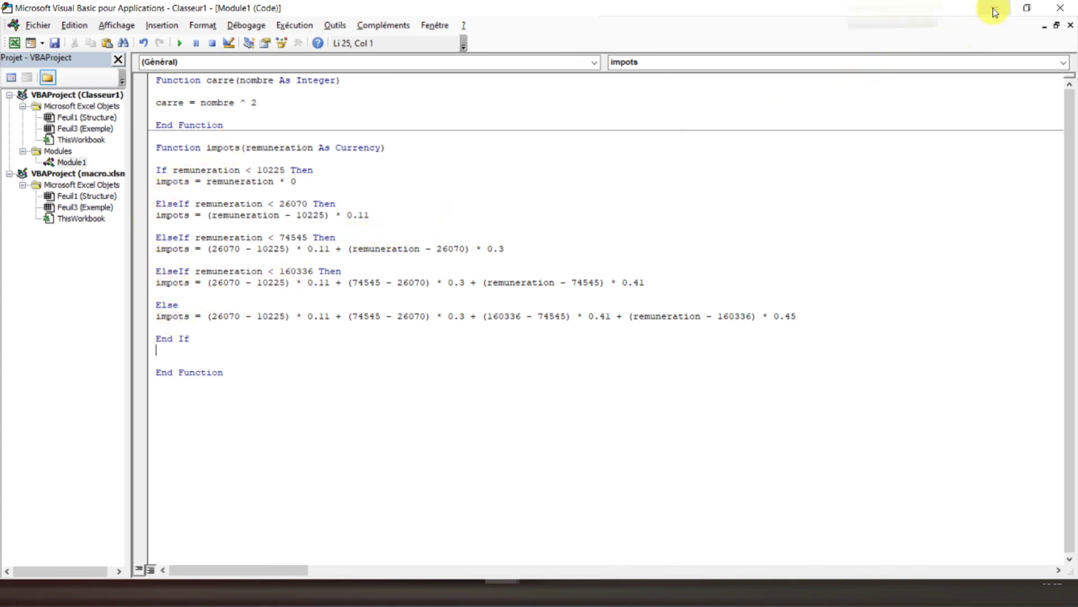
pyautogui.click(14, 42)
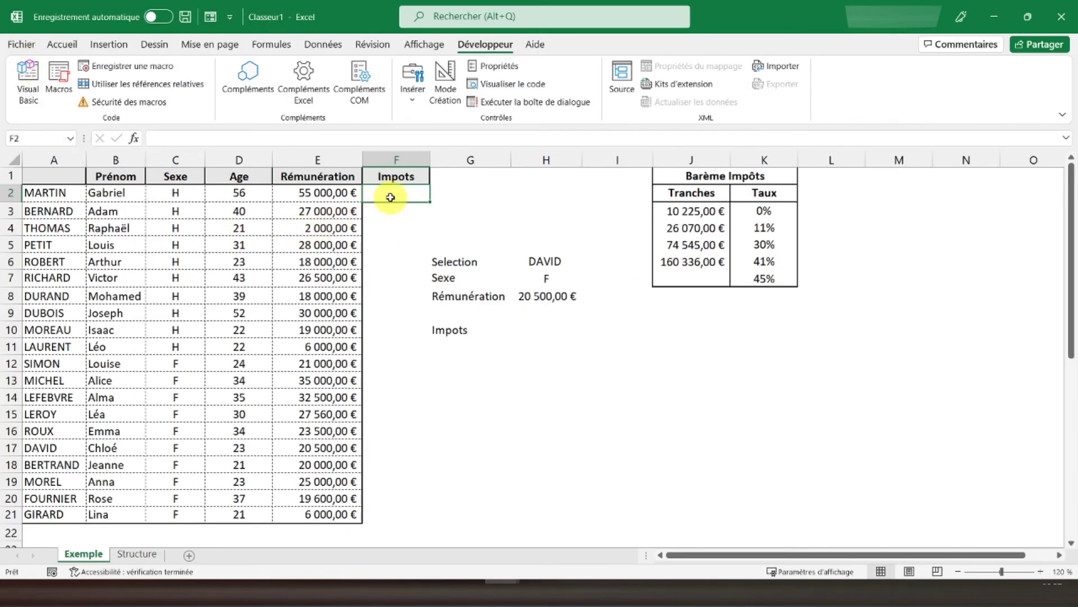
# - Enter =impots(E2) in F2 and fill it down to F21
pyautogui.write('=impots')
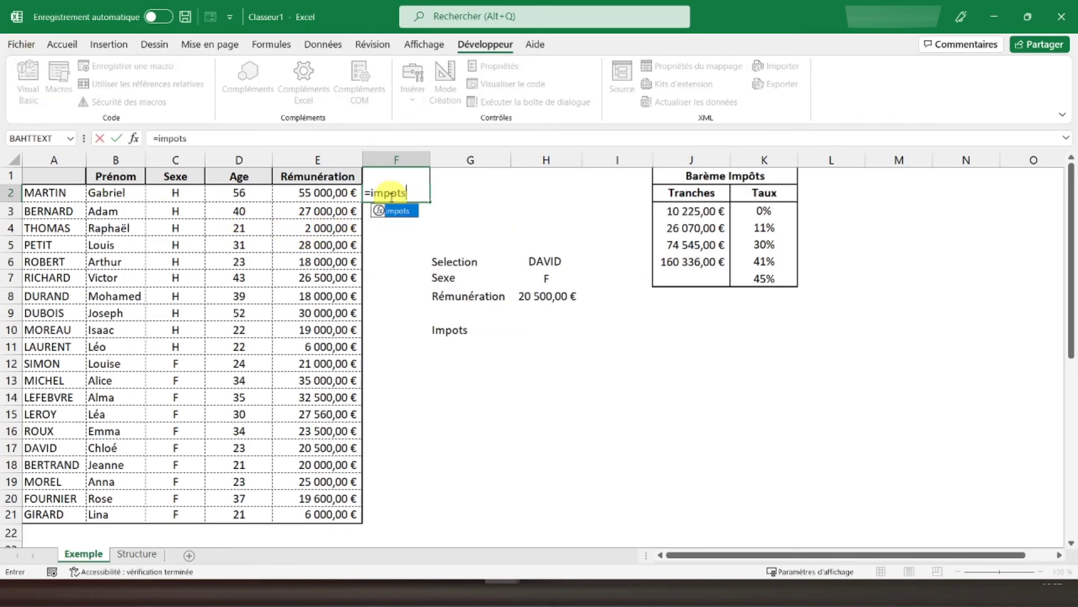
pyautogui.write('(')
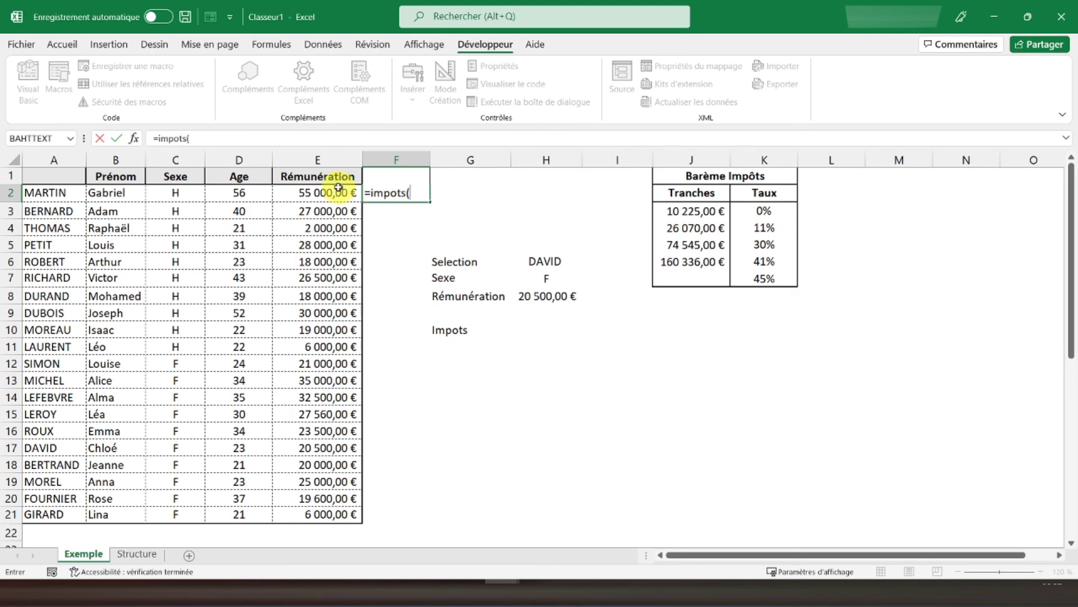
pyautogui.click(326, 192)
pyautogui.write(')')
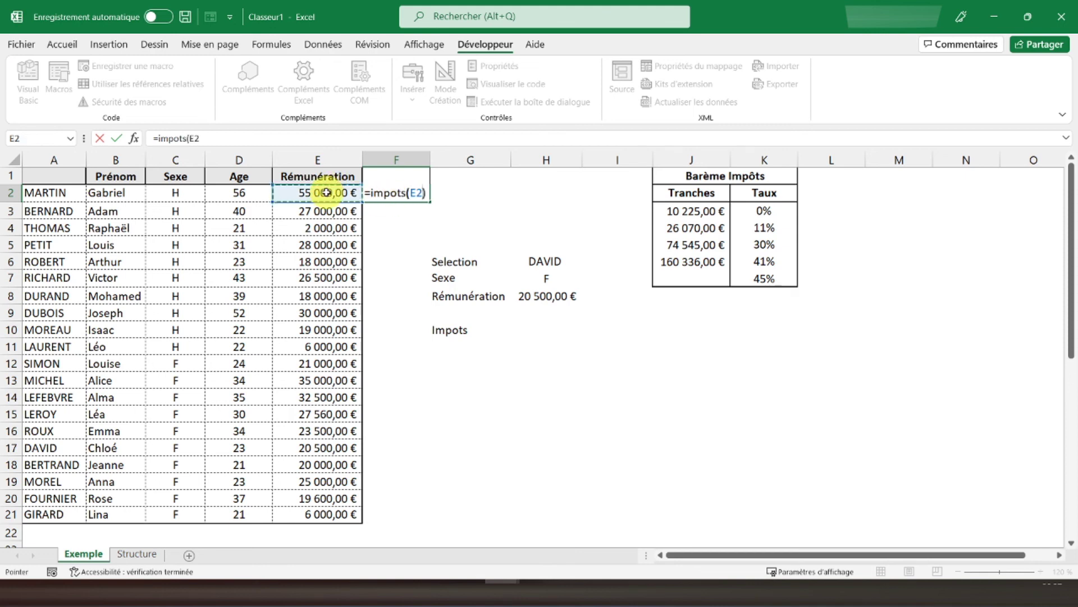
pyautogui.press('Return')
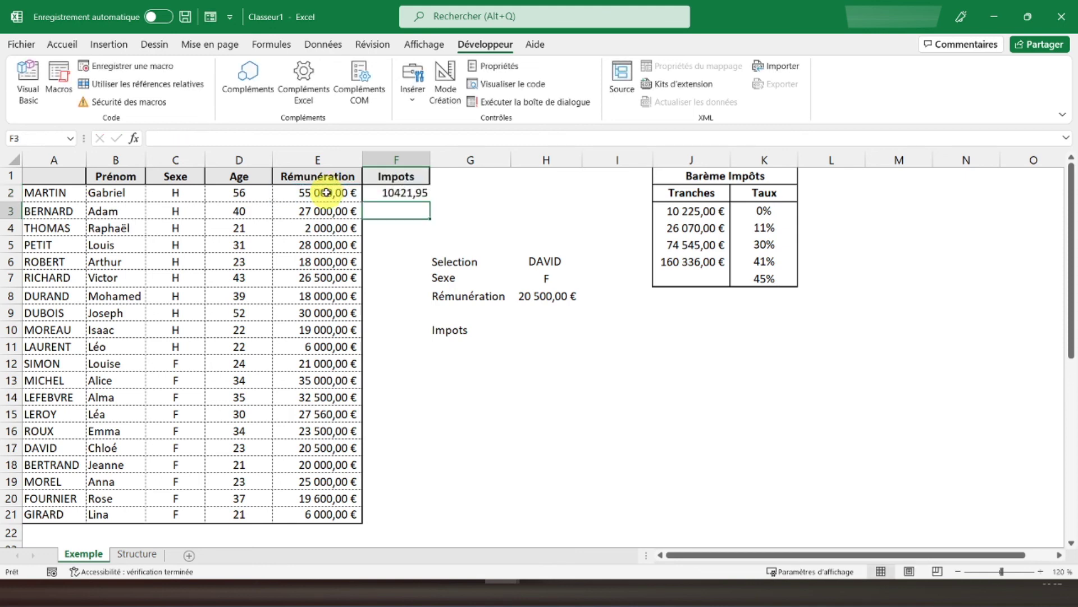
pyautogui.click(372, 193)
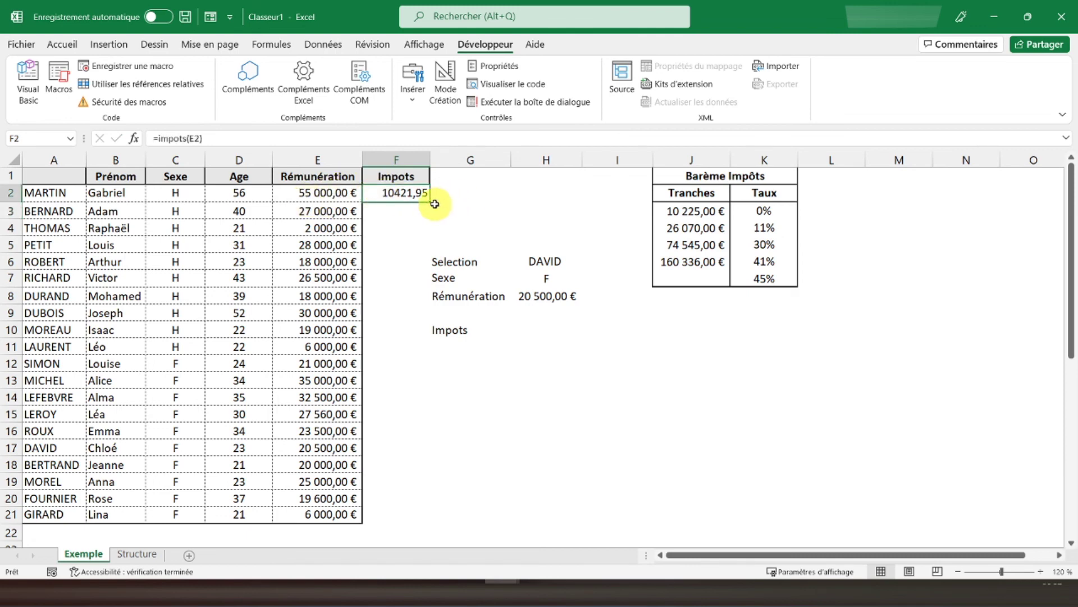
pyautogui.moveTo(435, 204); pyautogui.dragTo(396, 514)
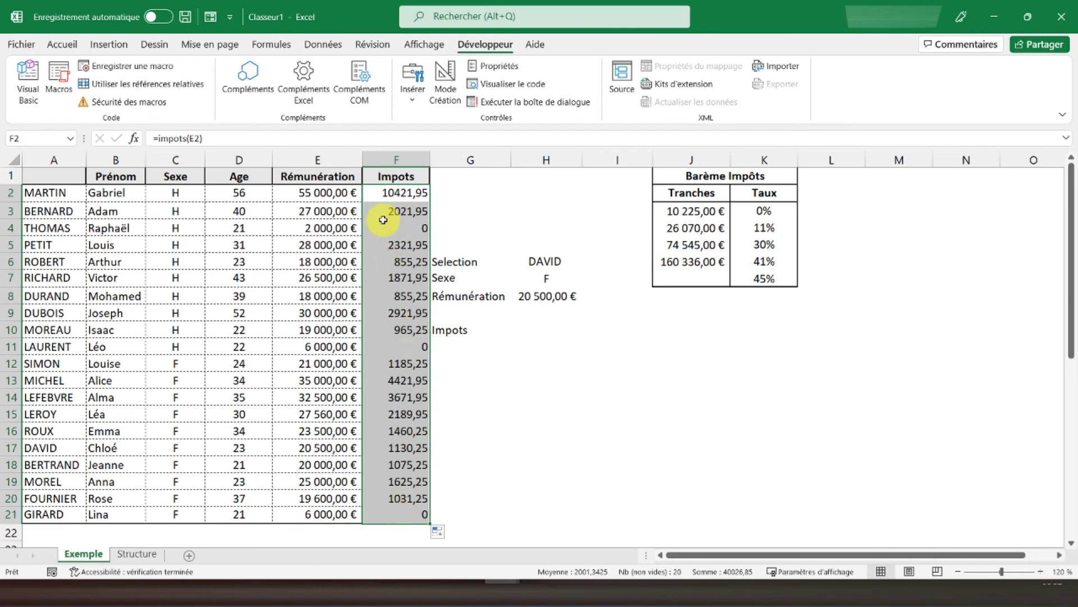
# - Apply the Comptabilité format to F2:F21, then spot-check salaries and tax formulas
pyautogui.click(65, 45)
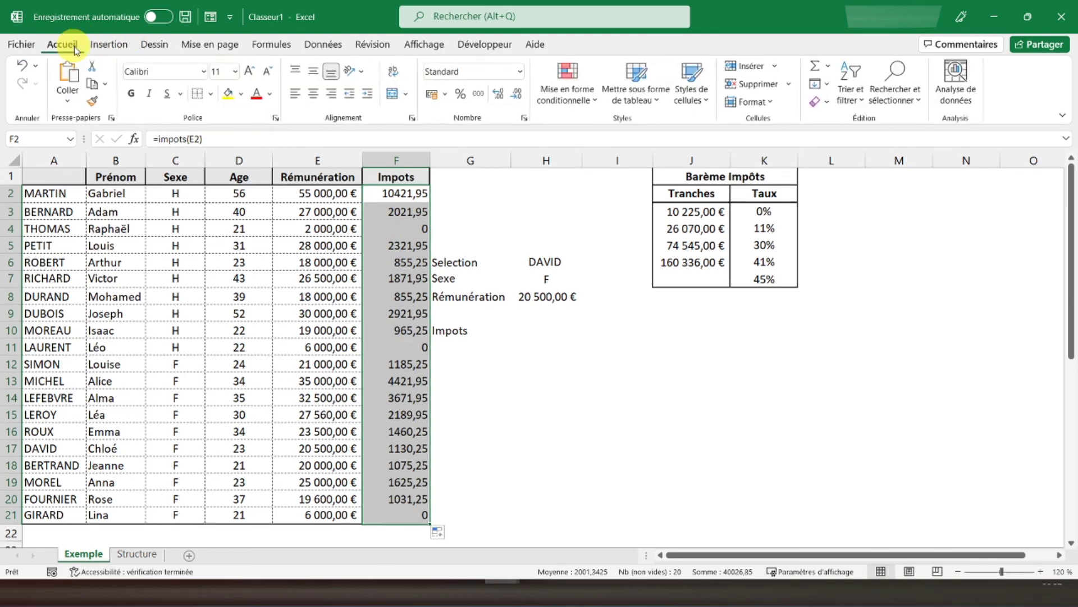
pyautogui.click(431, 94)
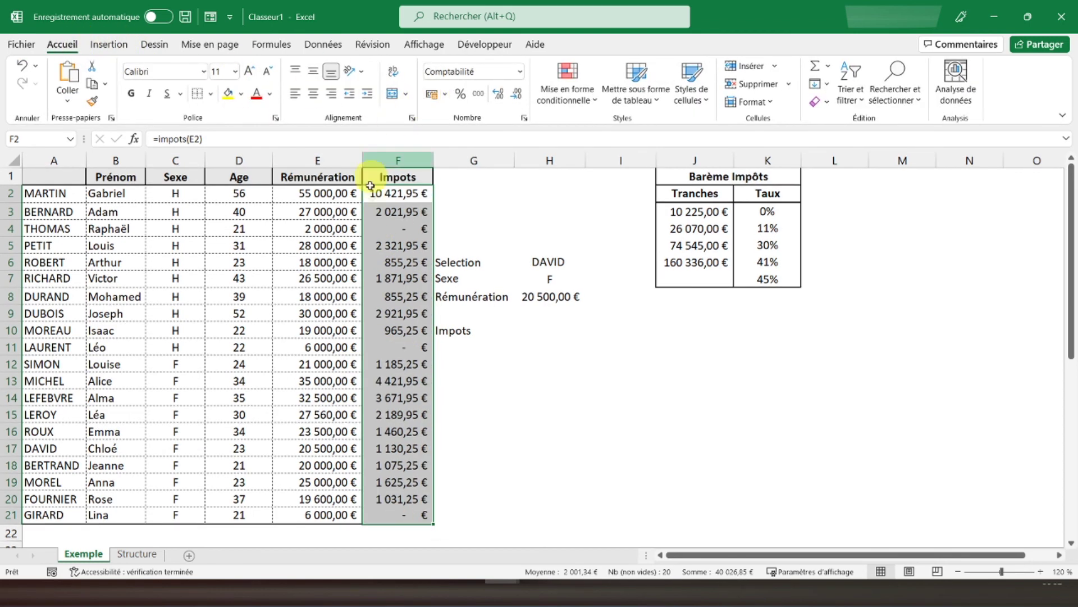
pyautogui.click(330, 234)
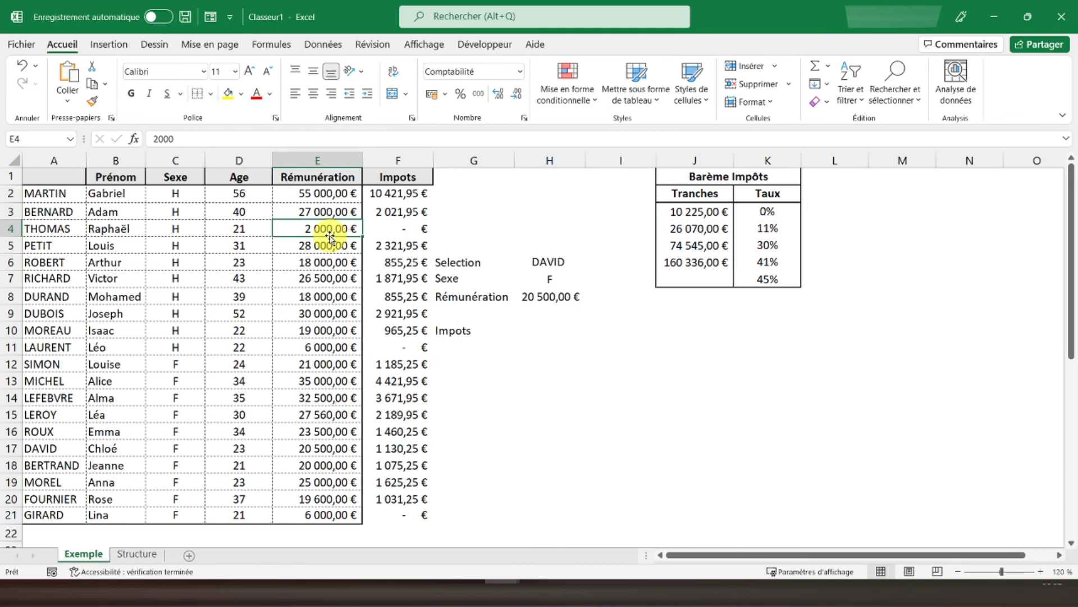
pyautogui.click(340, 345)
pyautogui.click(400, 345)
pyautogui.click(389, 231)
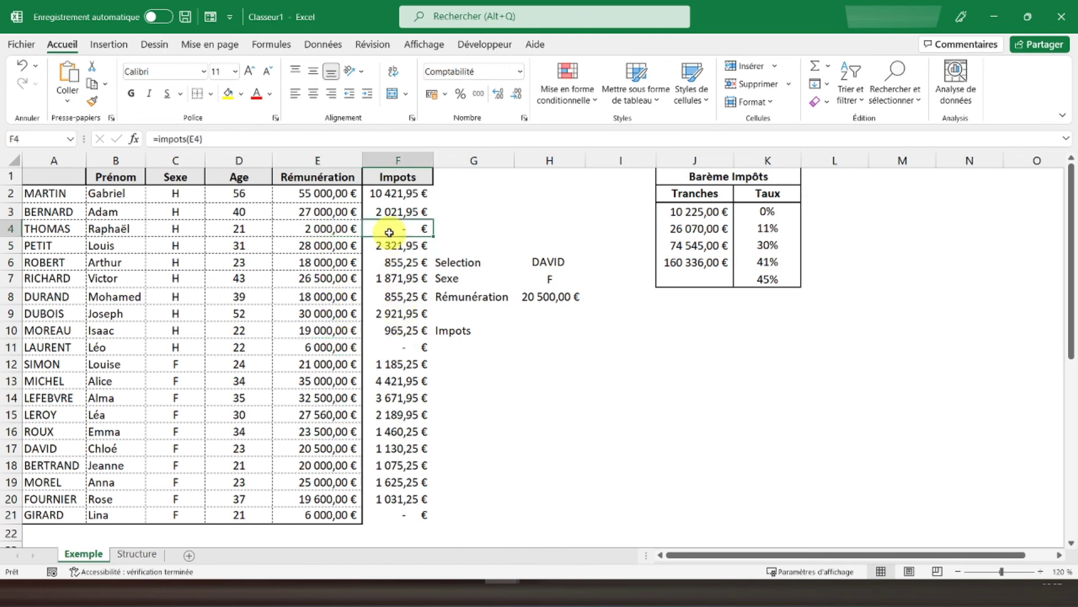
pyautogui.click(395, 177)
pyautogui.click(386, 193)
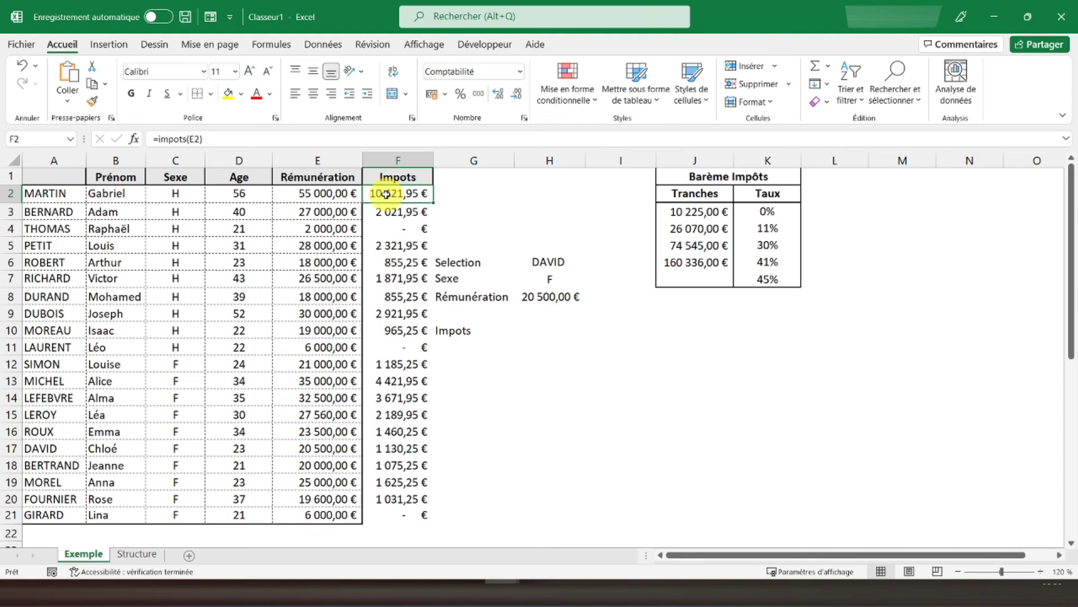
pyautogui.click(69, 176)
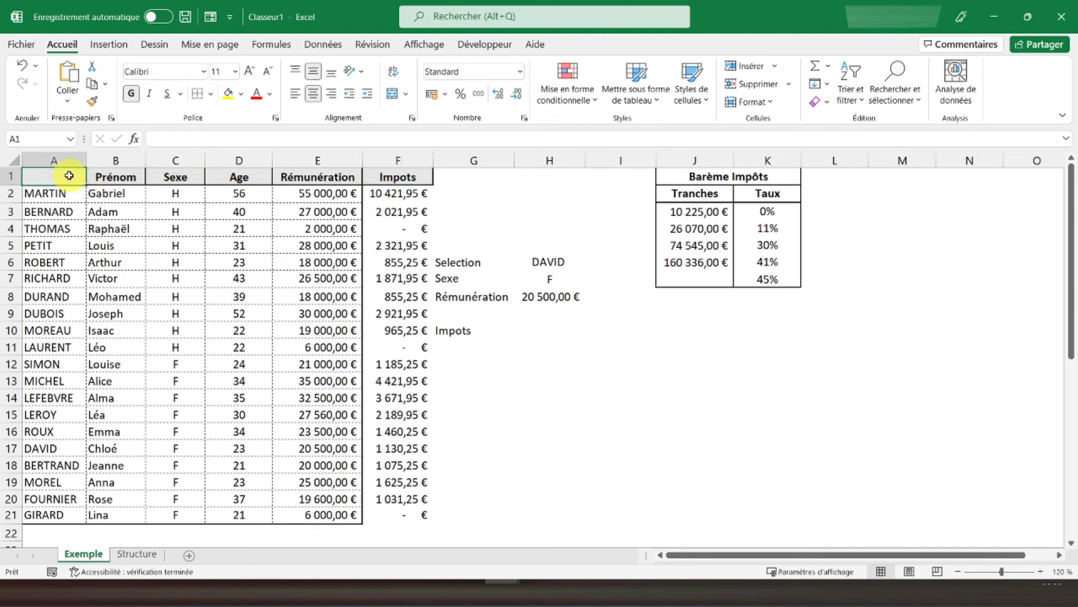